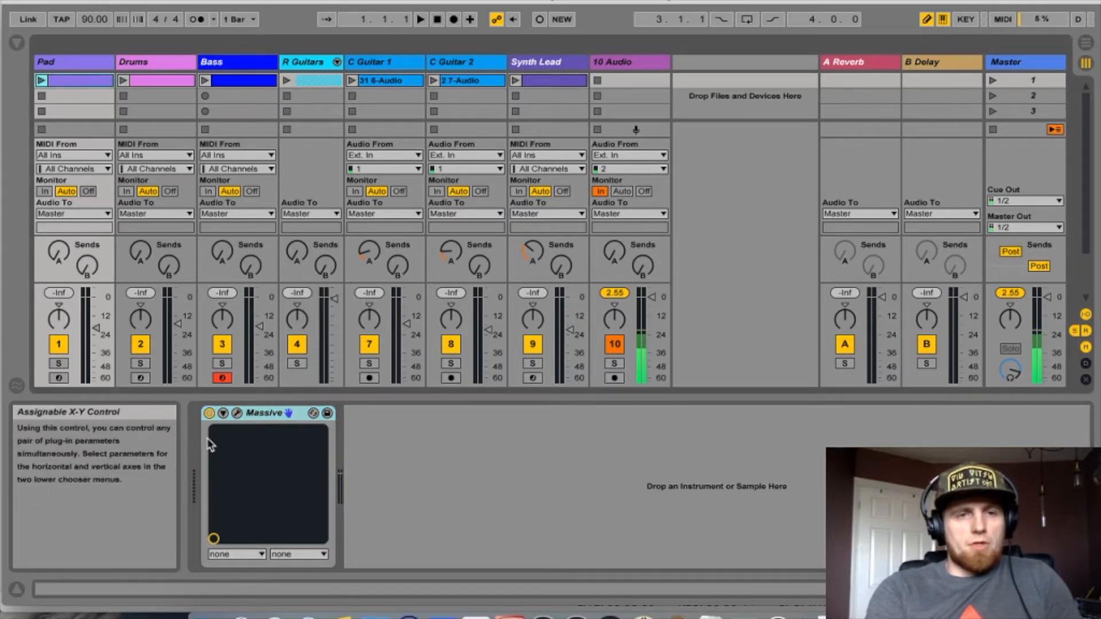
# - Open the Pad track's Massive instrument window, then close it
pyautogui.click(238, 414)
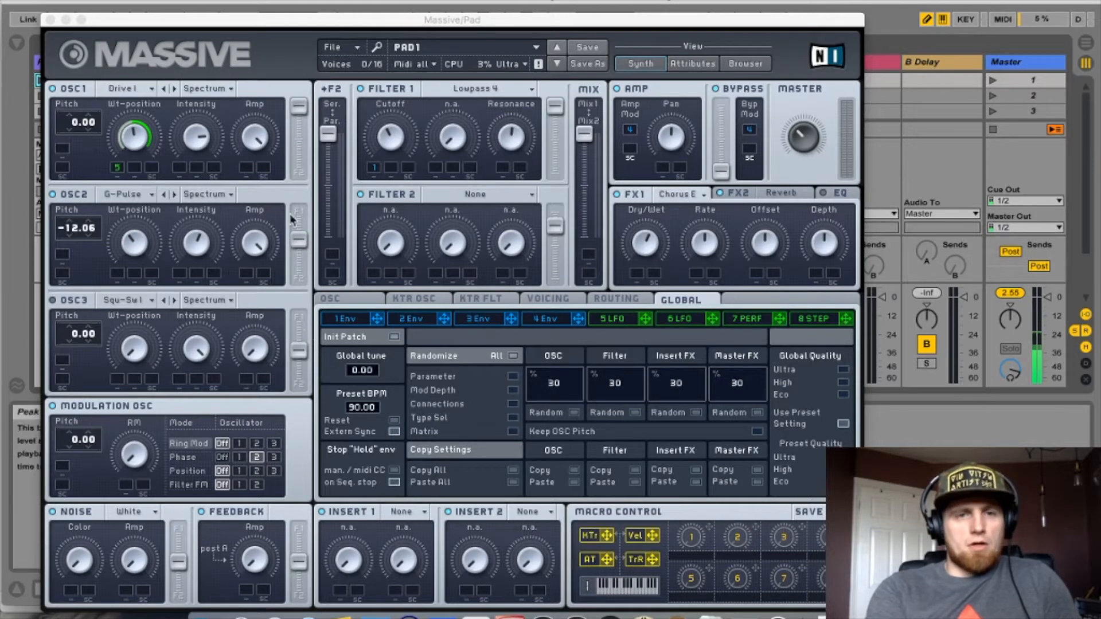
pyautogui.click(50, 20)
# - Open the Pad clip's notes in the clip editor and temporarily enlarge the editor area
pyautogui.click(71, 82)
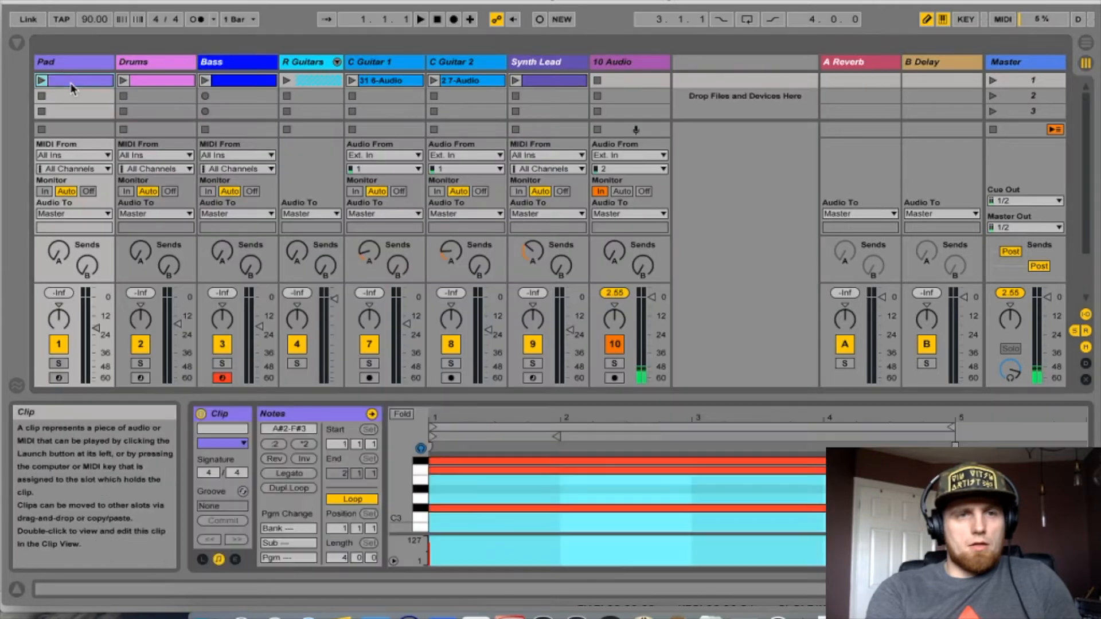
pyautogui.moveTo(517, 393); pyautogui.dragTo(518, 249)
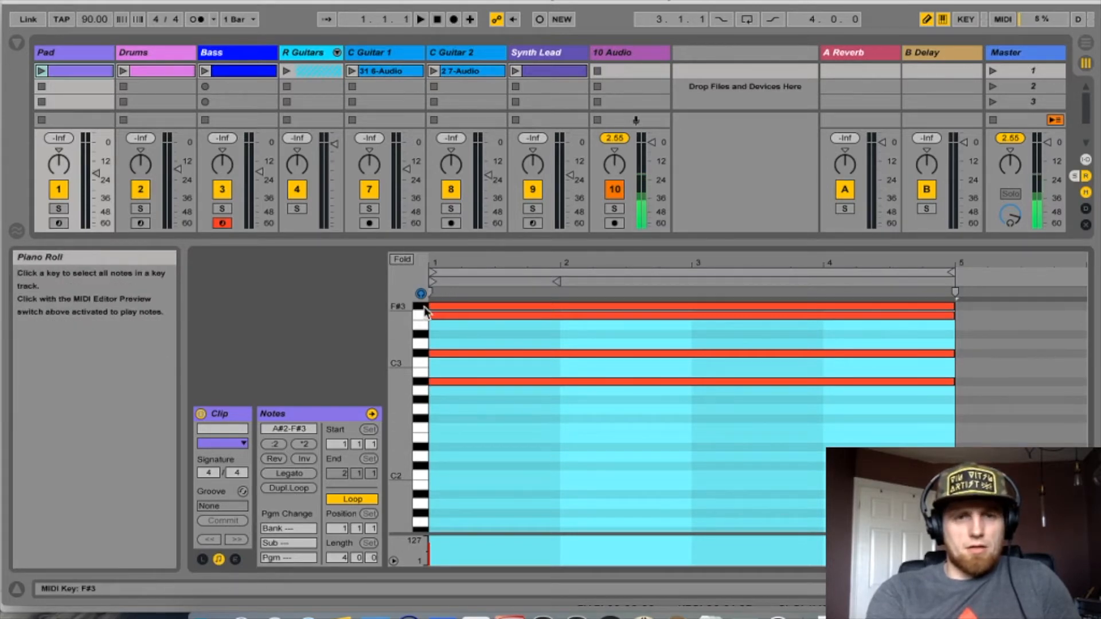
pyautogui.moveTo(497, 241); pyautogui.dragTo(488, 394)
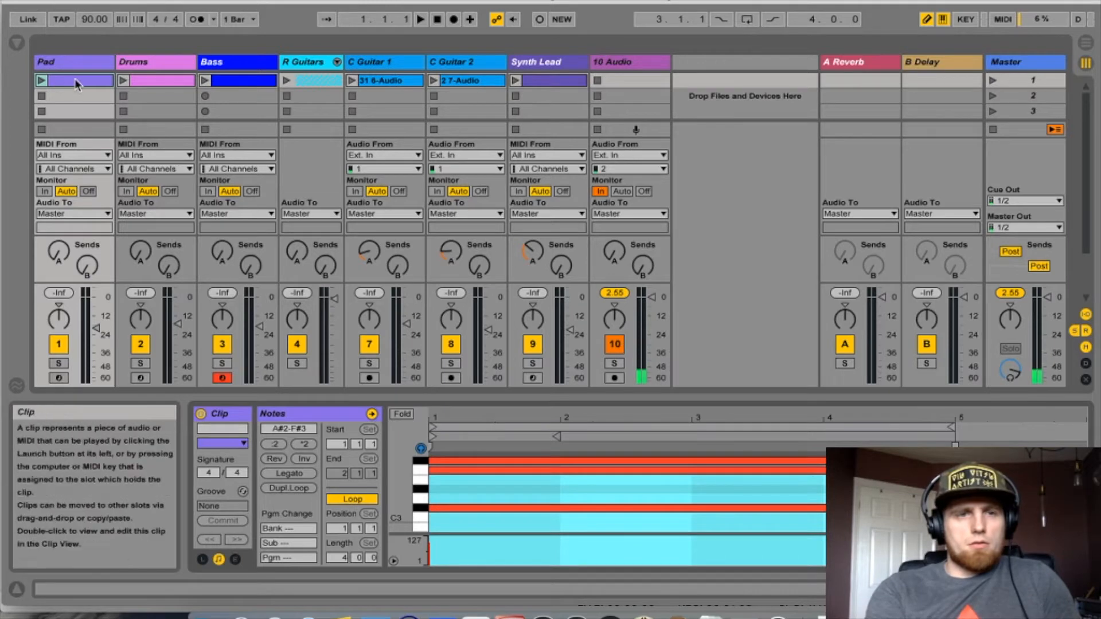
# - Launch the Pad clip to audition it, then stop playback and all clips
pyautogui.click(42, 81)
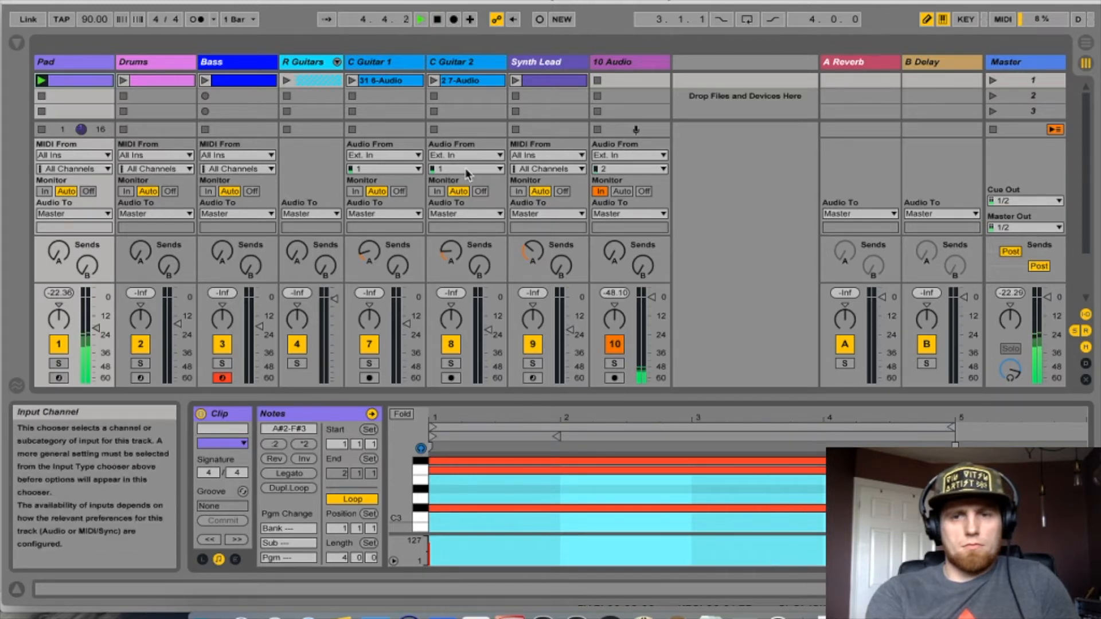
pyautogui.press('space')
pyautogui.click(993, 129)
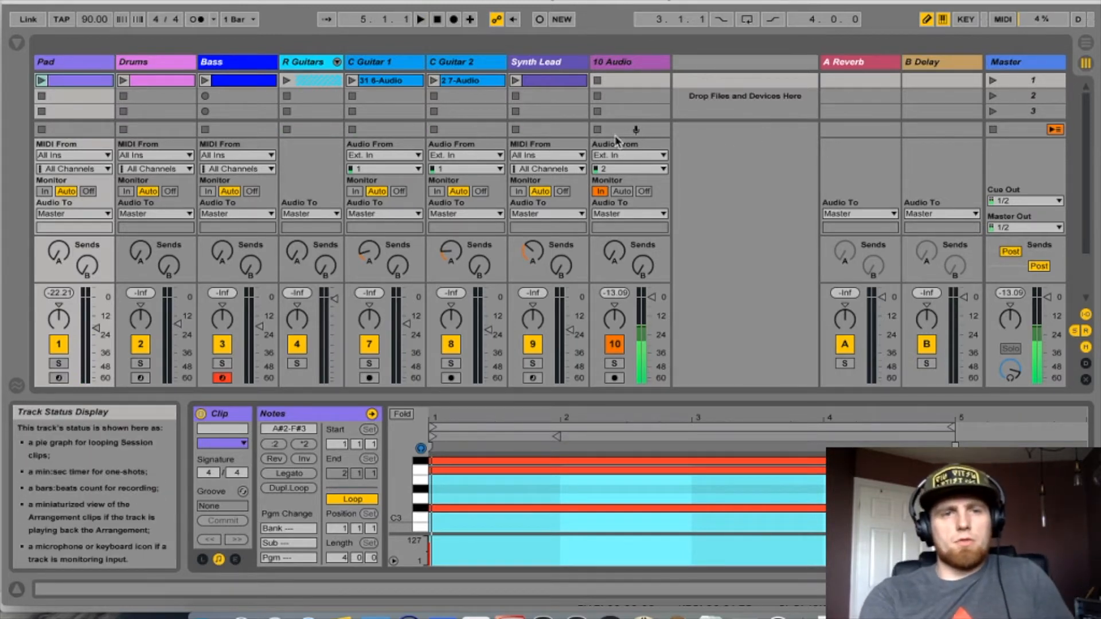
# - Select the Drums track and open its Superior Drummer instrument window, then close it
pyautogui.click(151, 66)
pyautogui.hotkey('shift', 'Tab')
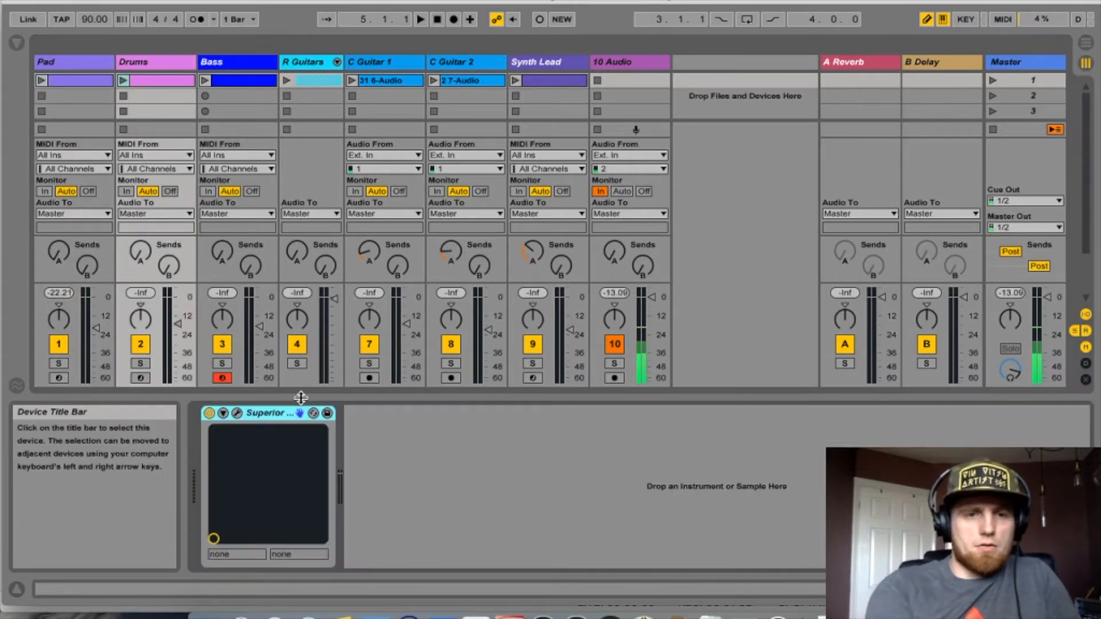
pyautogui.click(237, 414)
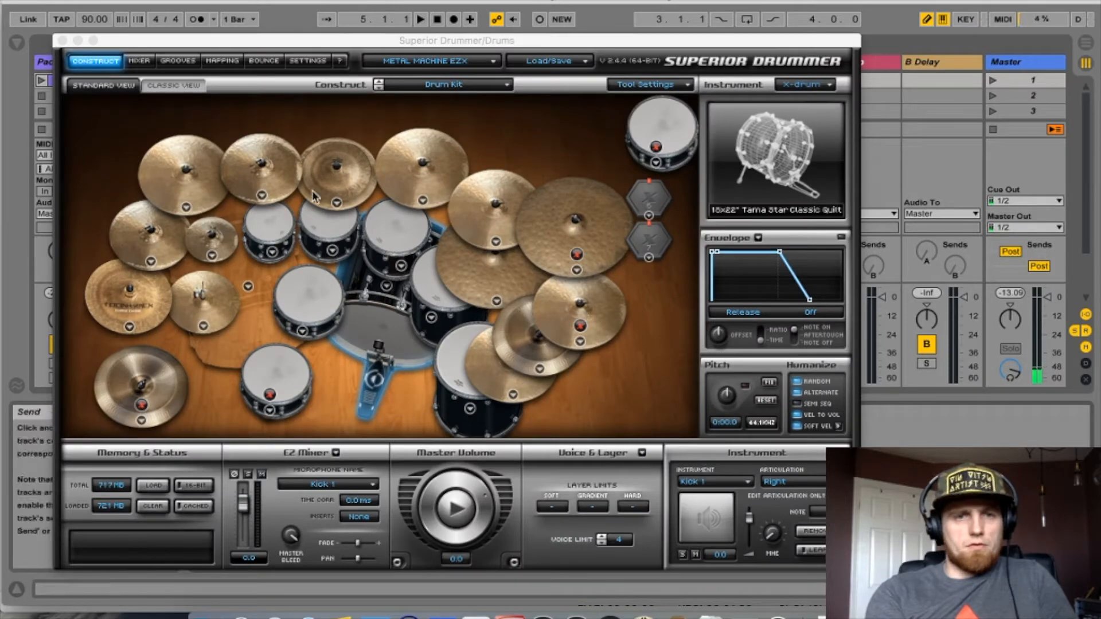
pyautogui.click(61, 40)
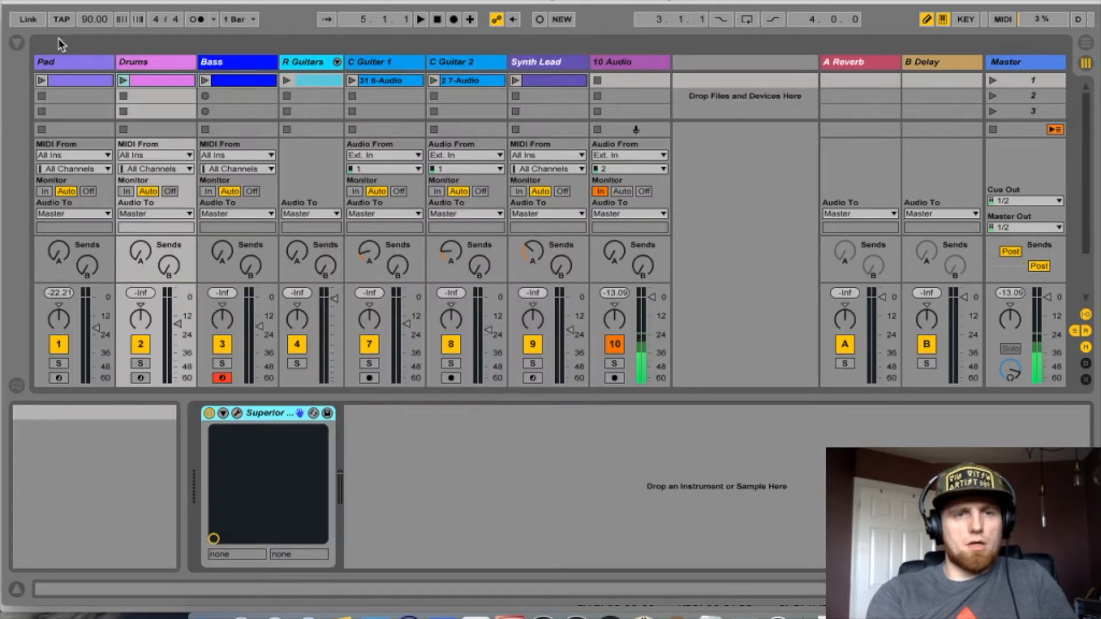
# - Launch the Pad and Drums clips together
pyautogui.click(41, 81)
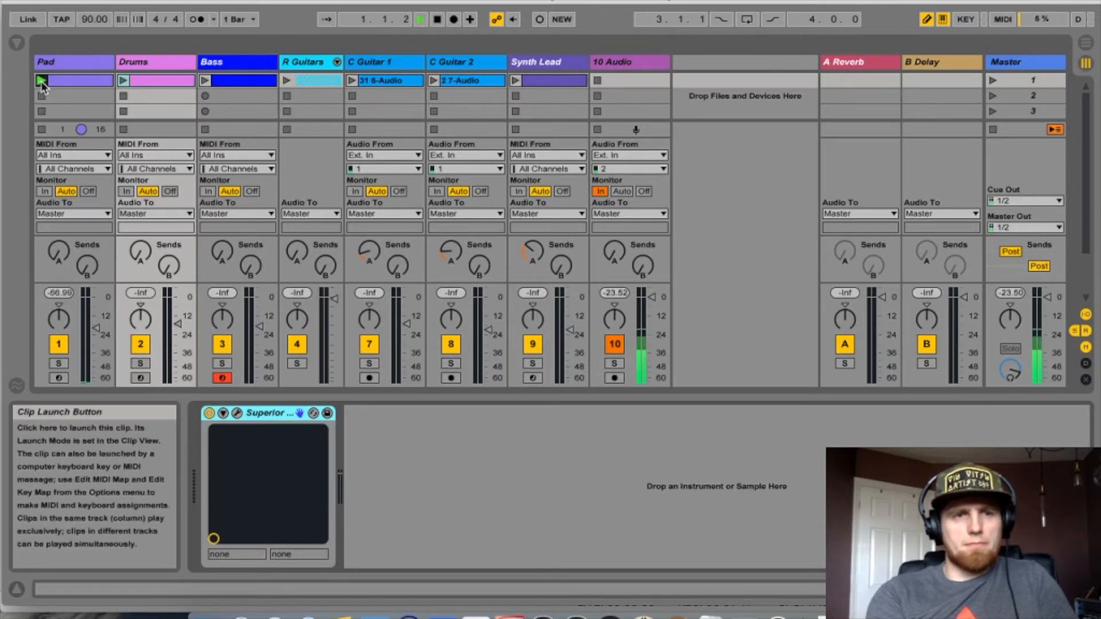
pyautogui.click(123, 80)
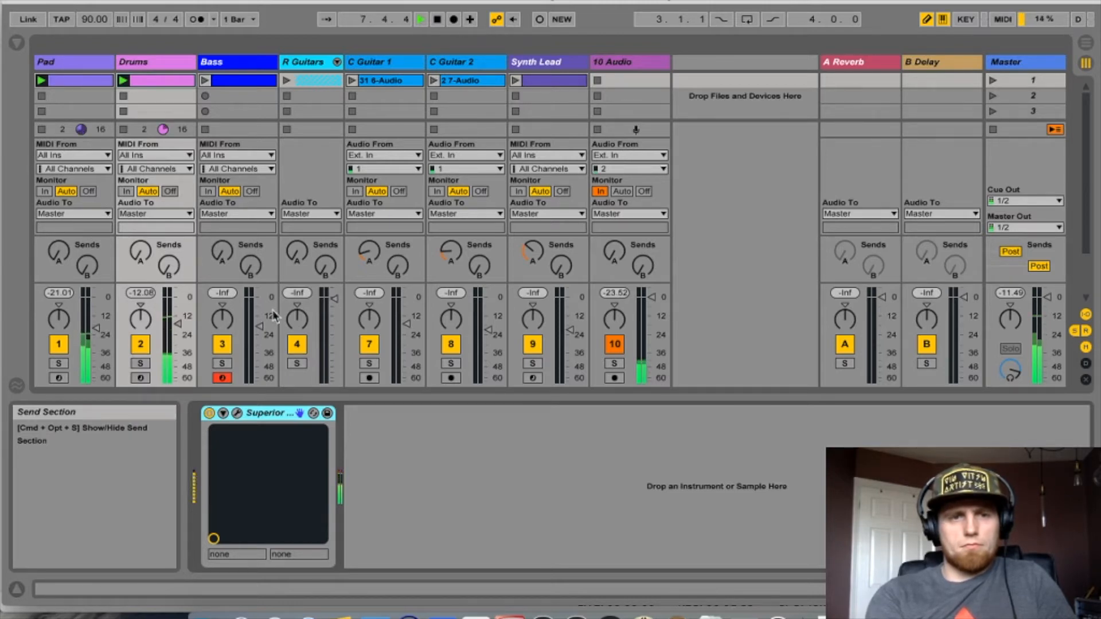
# - Mute the Bass track and launch scene 1 to play all tracks
pyautogui.click(222, 344)
pyautogui.click(302, 344)
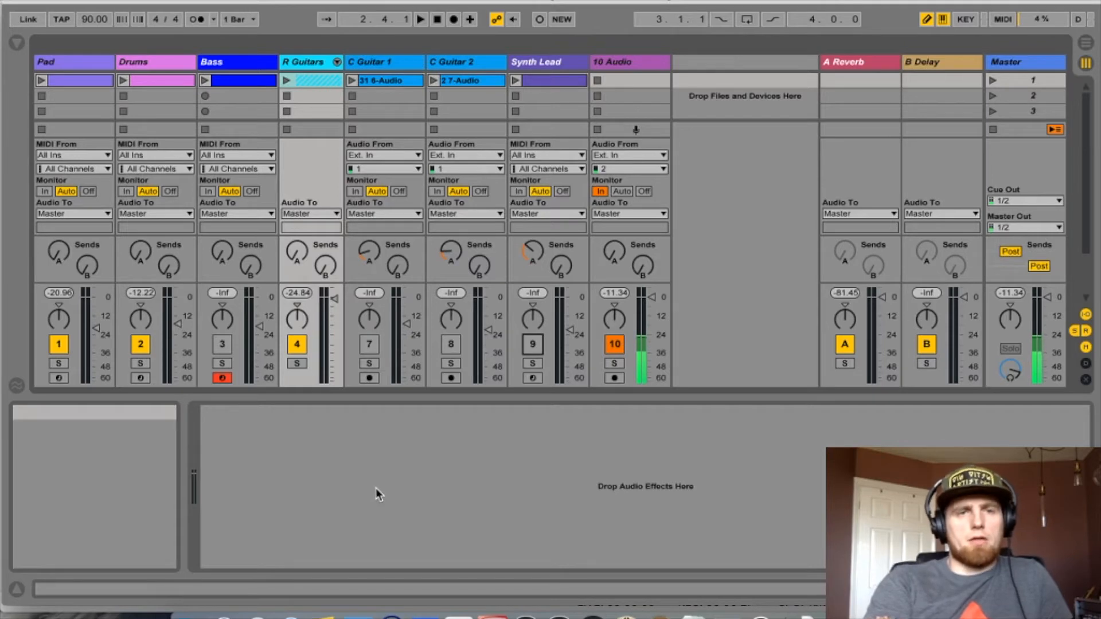
pyautogui.click(993, 79)
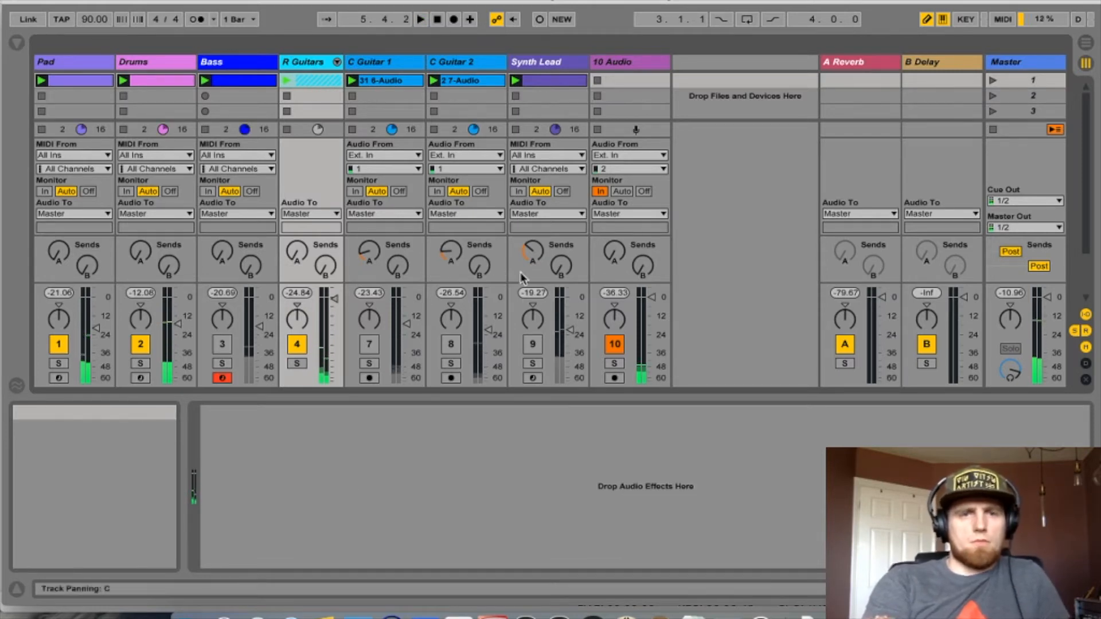
# - Unfold the R Guitars group to show its tracks, then fold it again
pyautogui.click(337, 61)
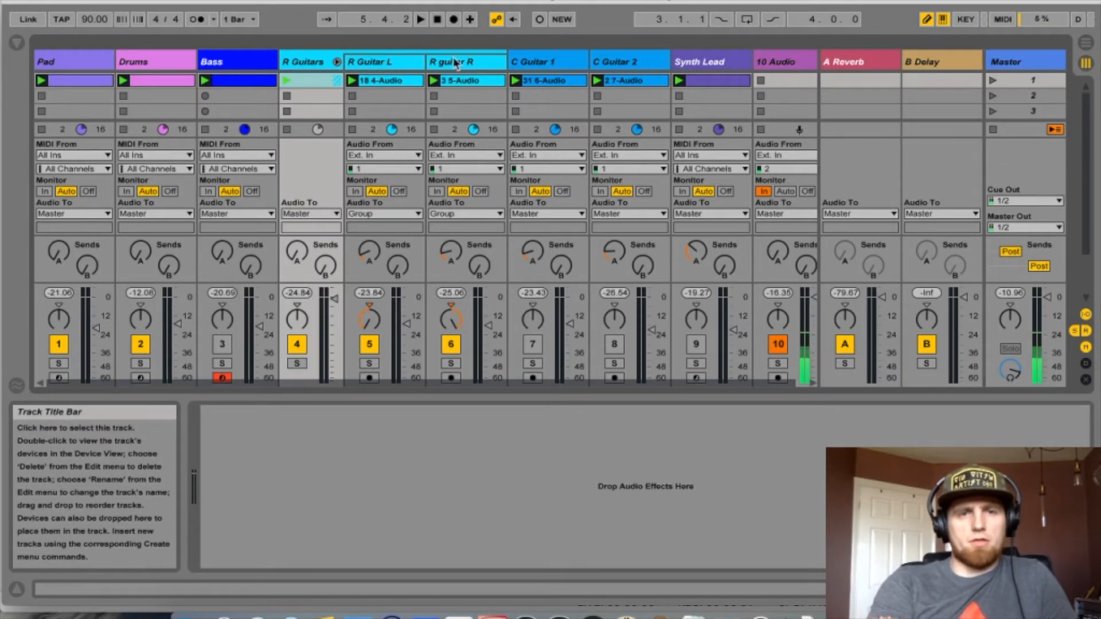
pyautogui.click(337, 62)
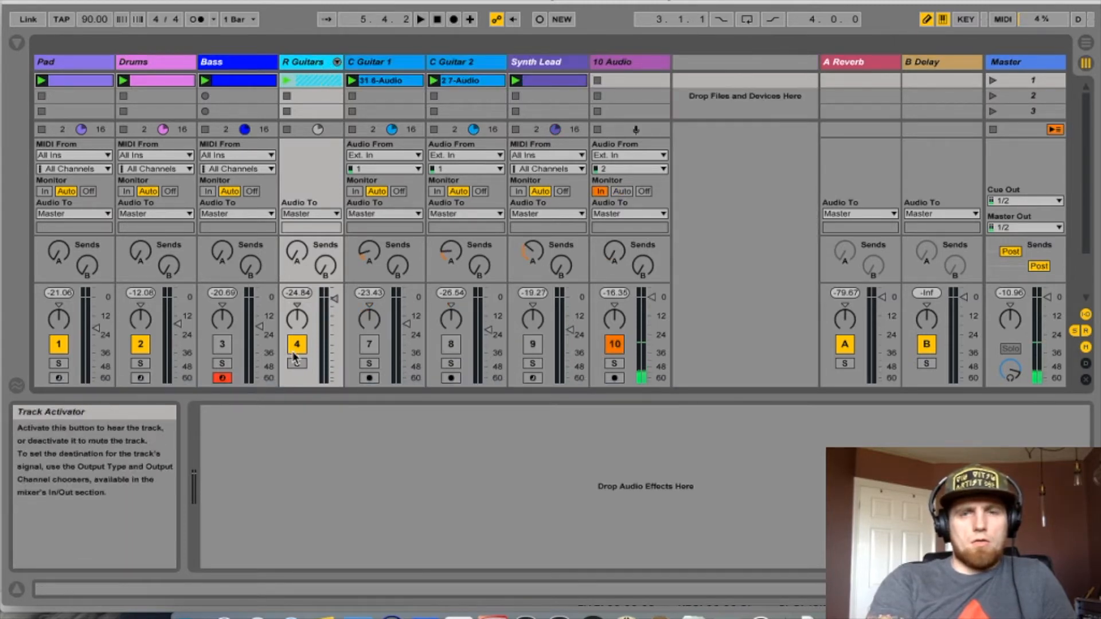
# - Unmute the Bass track and relaunch scene 1
pyautogui.click(224, 345)
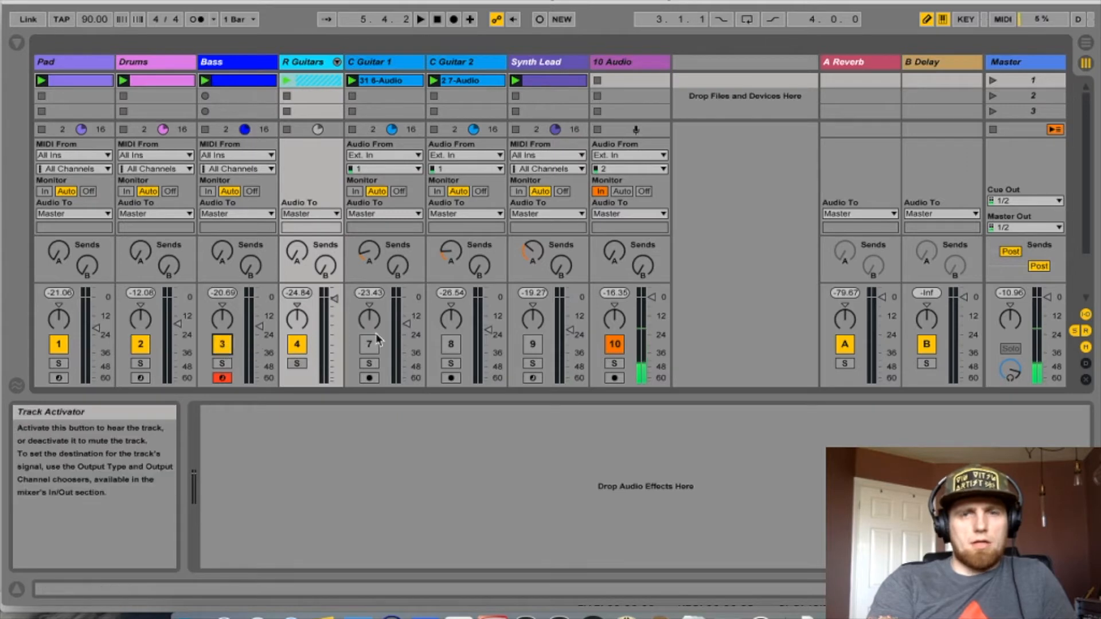
pyautogui.click(992, 81)
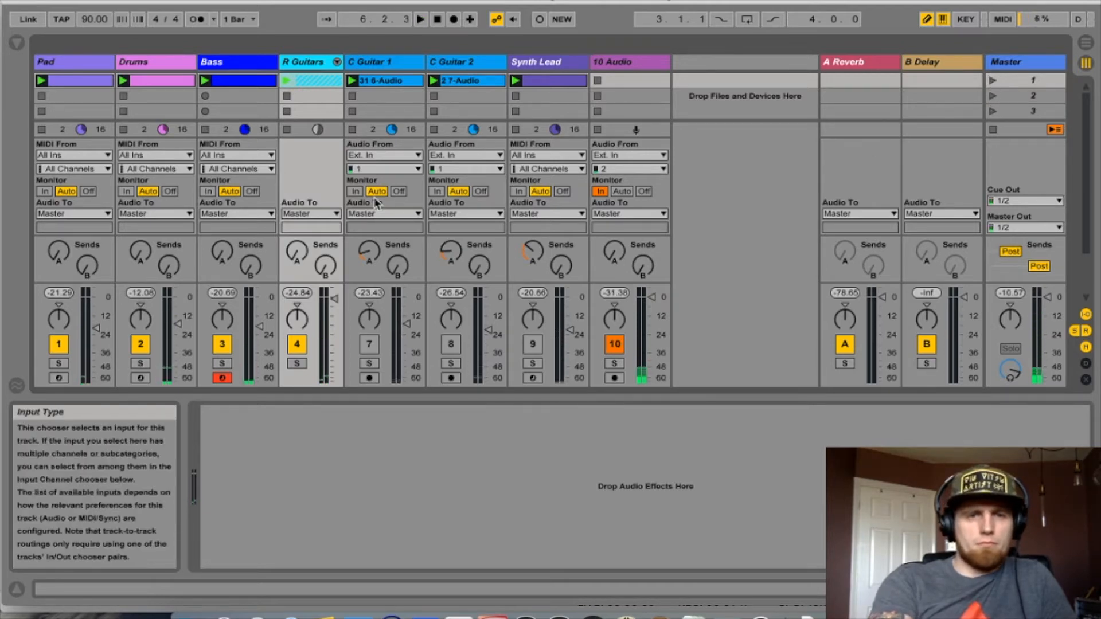
# - Mute Pad, Drums, Bass and R Guitars, leaving C Guitar 1 active, and relaunch scene 1
pyautogui.click(297, 344)
pyautogui.click(222, 344)
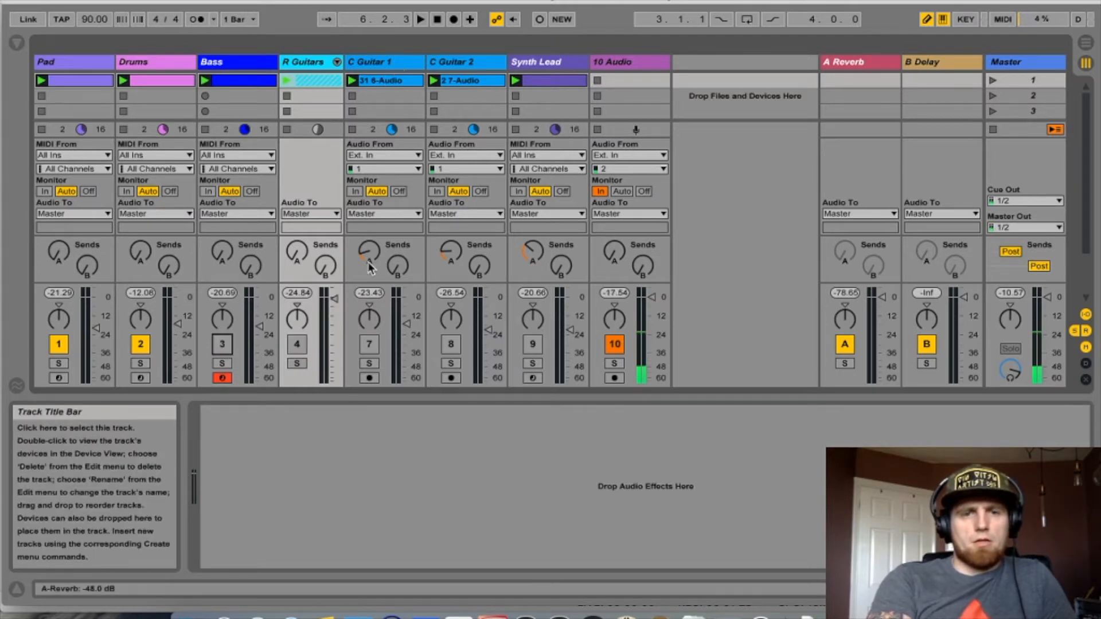
pyautogui.click(368, 344)
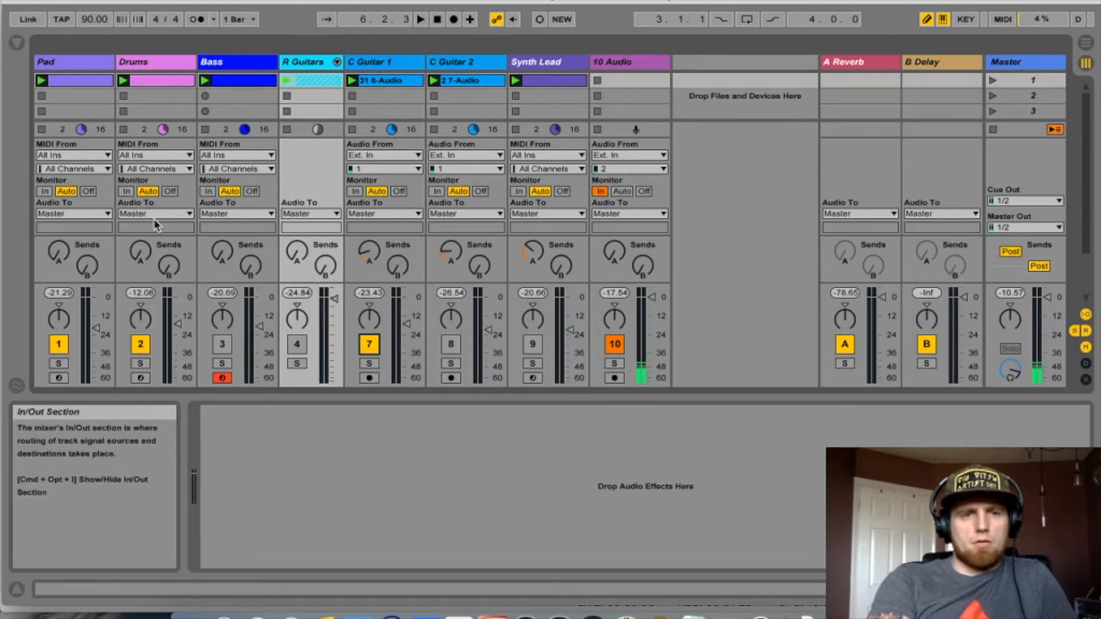
pyautogui.click(141, 346)
pyautogui.click(59, 344)
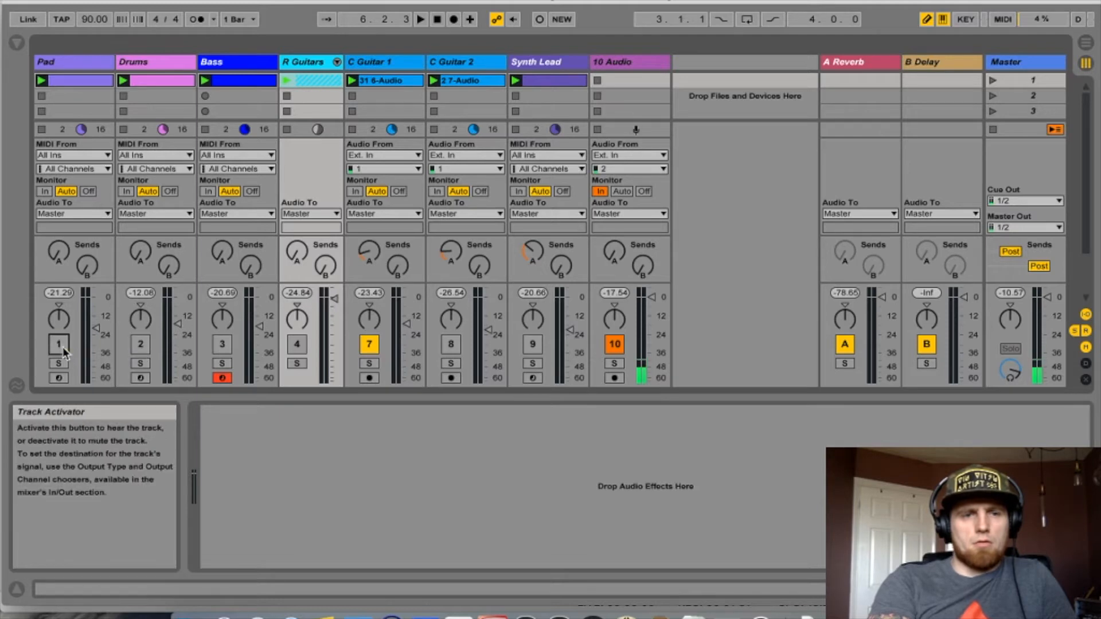
pyautogui.click(453, 345)
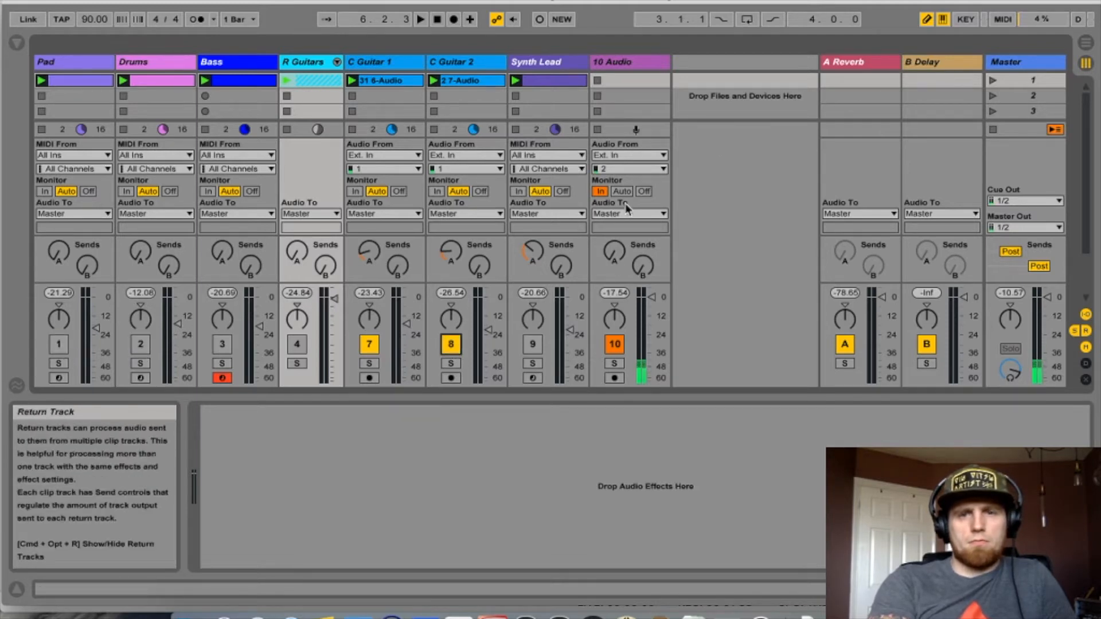
pyautogui.click(450, 344)
pyautogui.click(993, 80)
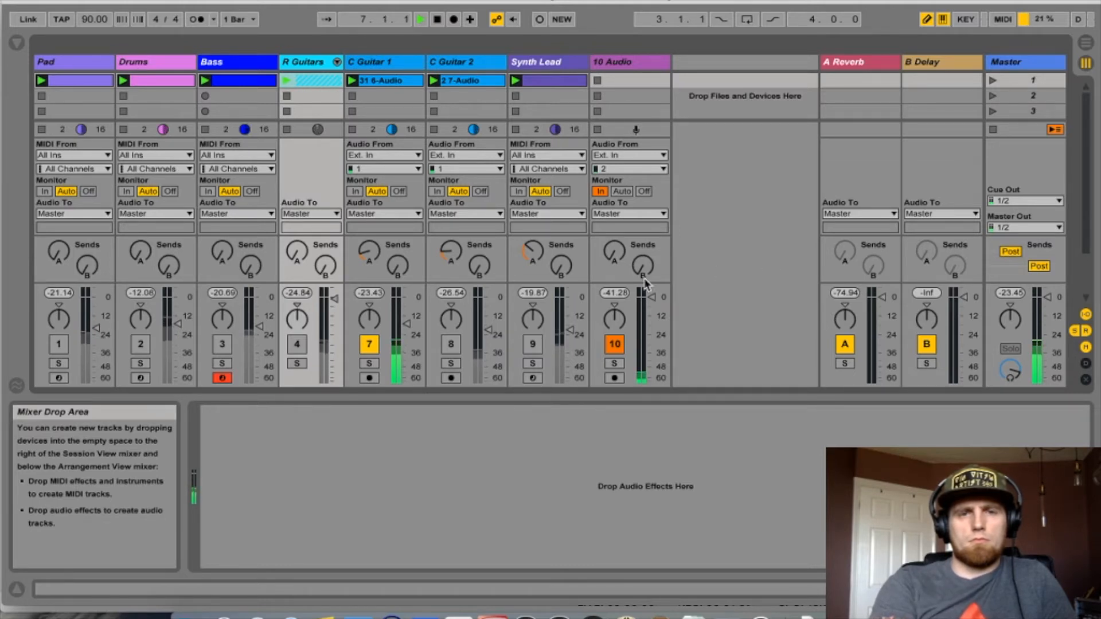
# - Mute C Guitar 1, activate C Guitar 2 instead, and stop playback
pyautogui.click(370, 344)
pyautogui.click(451, 344)
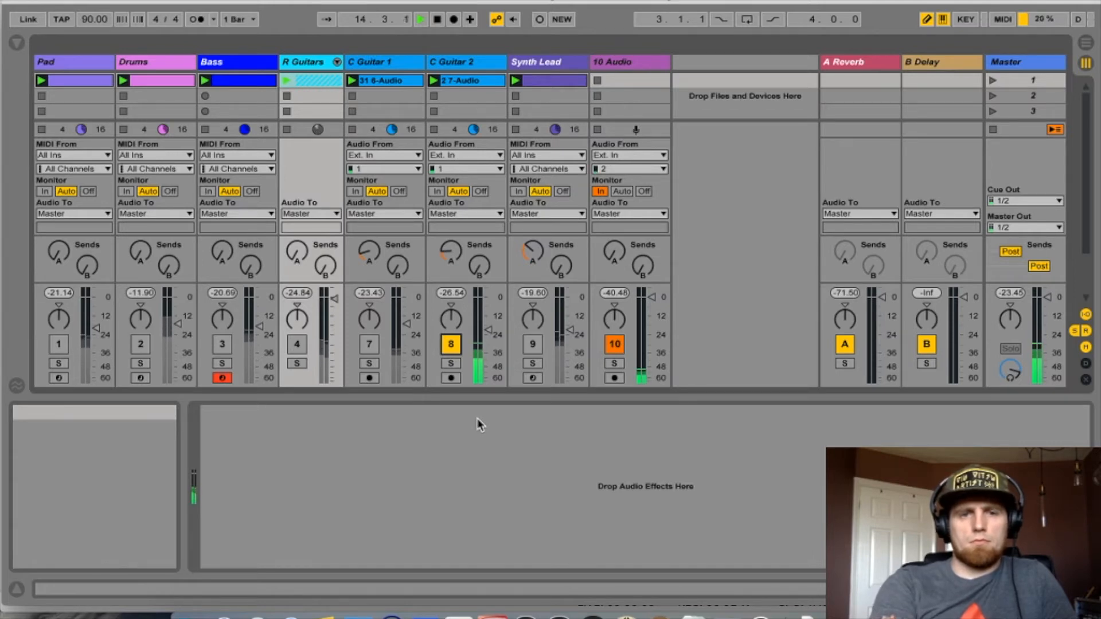
pyautogui.press('space')
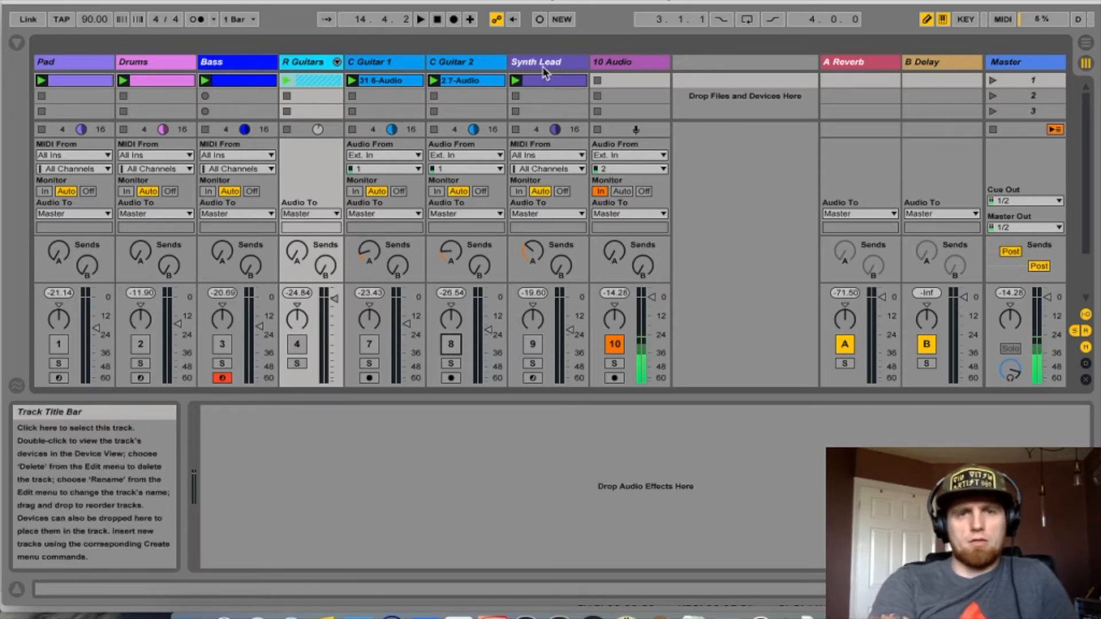
# - Activate the Synth Lead track and restart playback
pyautogui.click(533, 344)
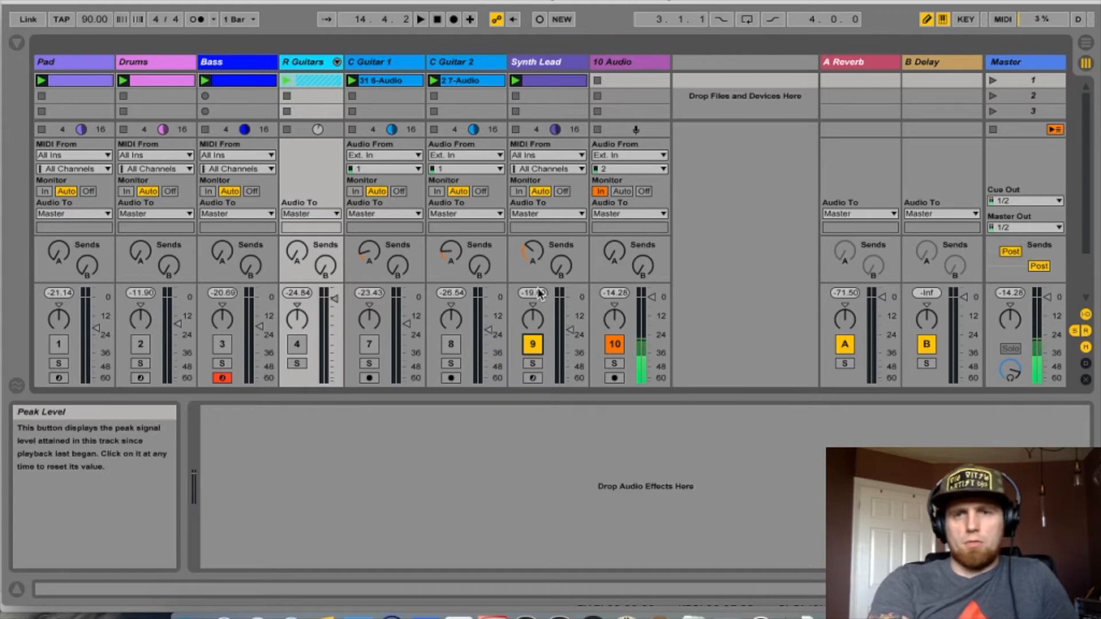
pyautogui.press('space')
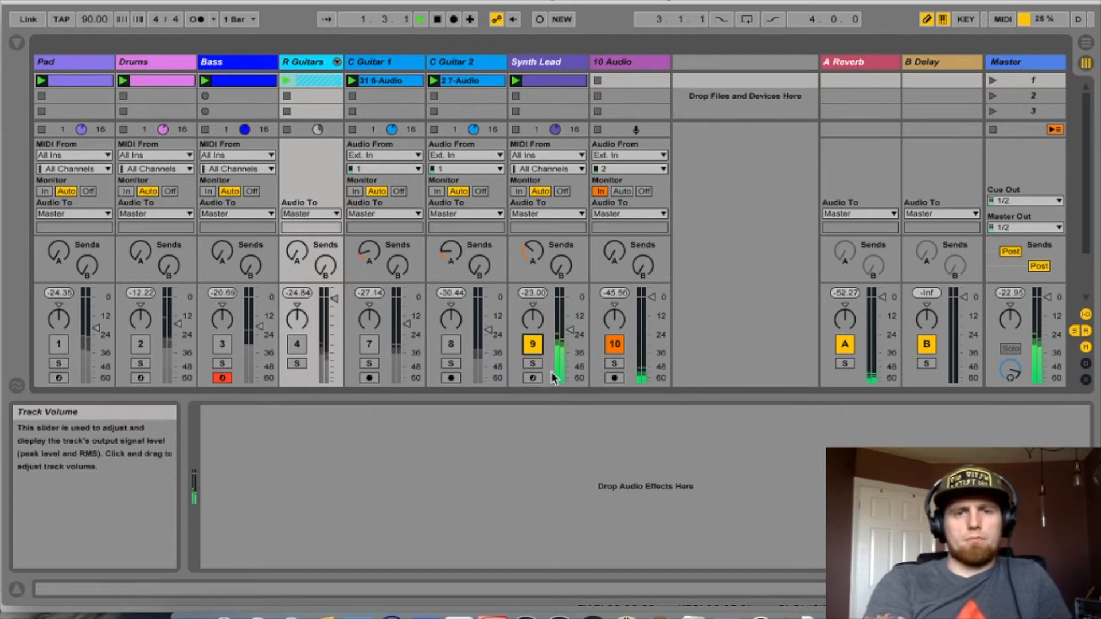
# - Select the Synth Lead track and open its Massive instrument window, then close it
pyautogui.hotkey('shift', 'Tab')
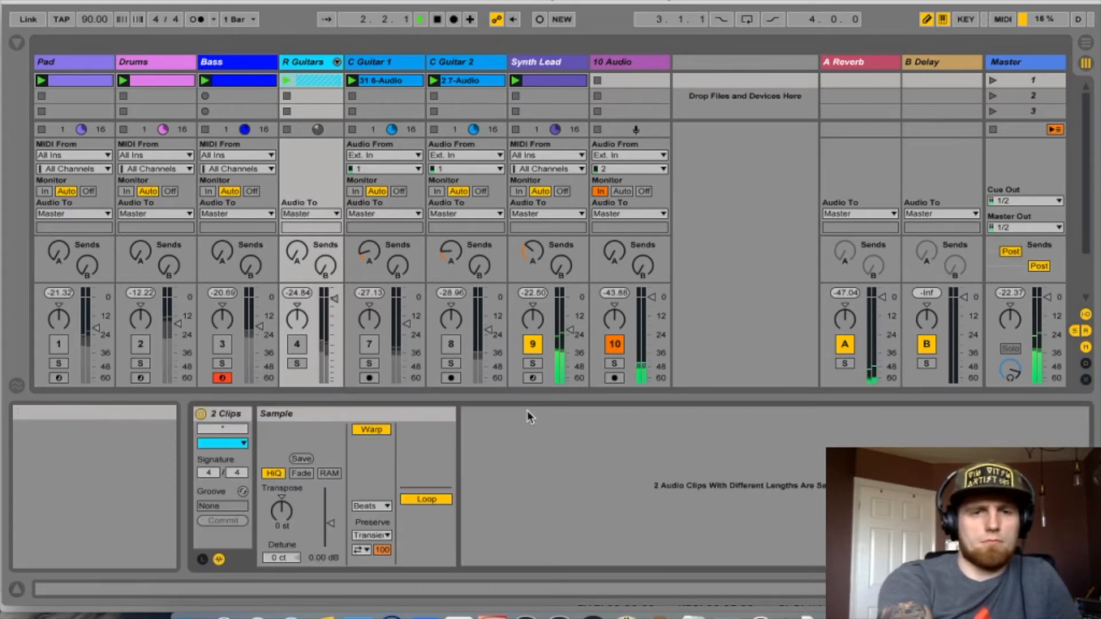
pyautogui.click(551, 62)
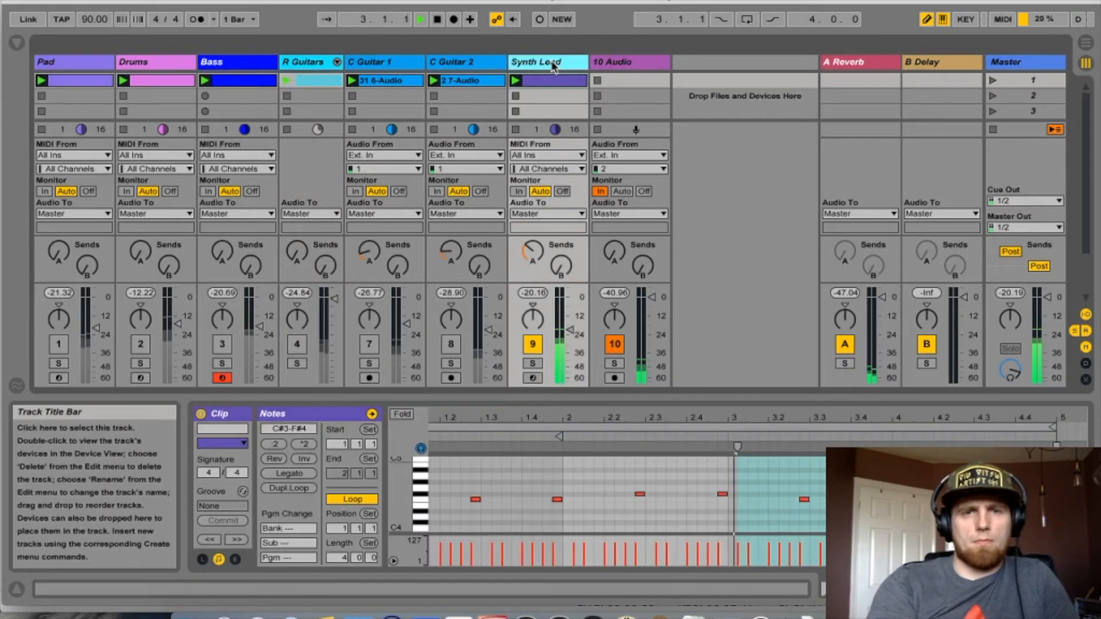
pyautogui.hotkey('shift', 'Tab')
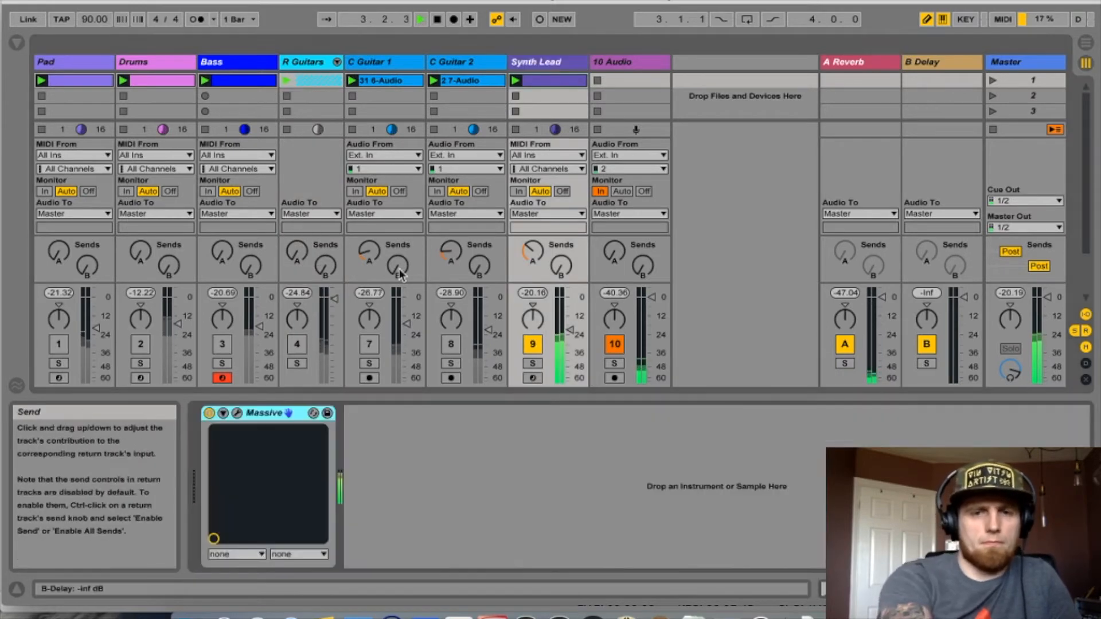
pyautogui.click(237, 413)
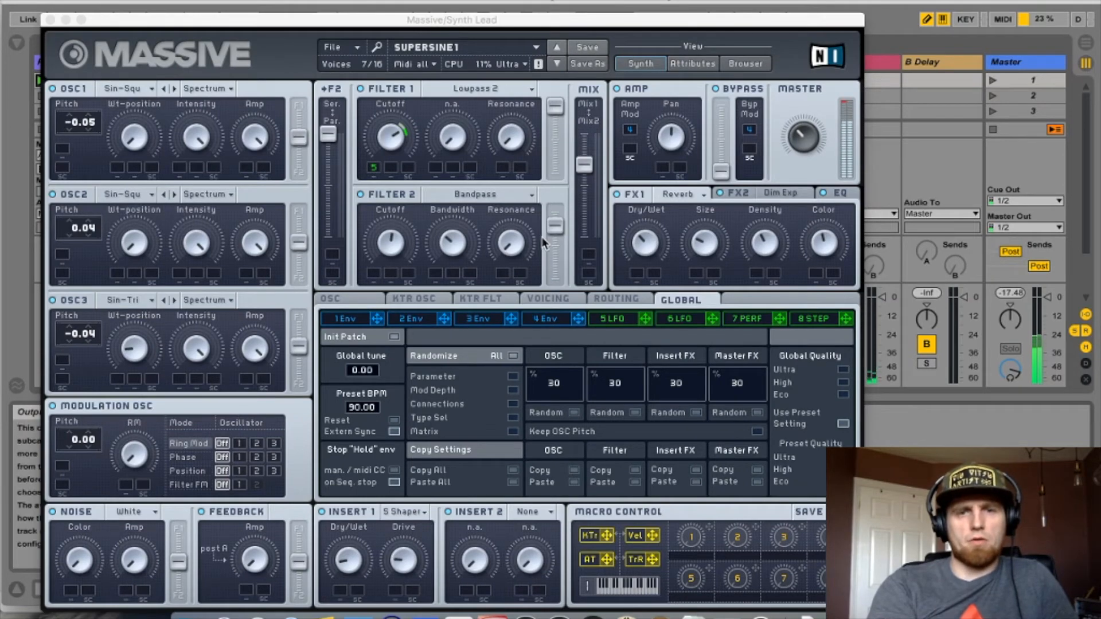
pyautogui.click(50, 19)
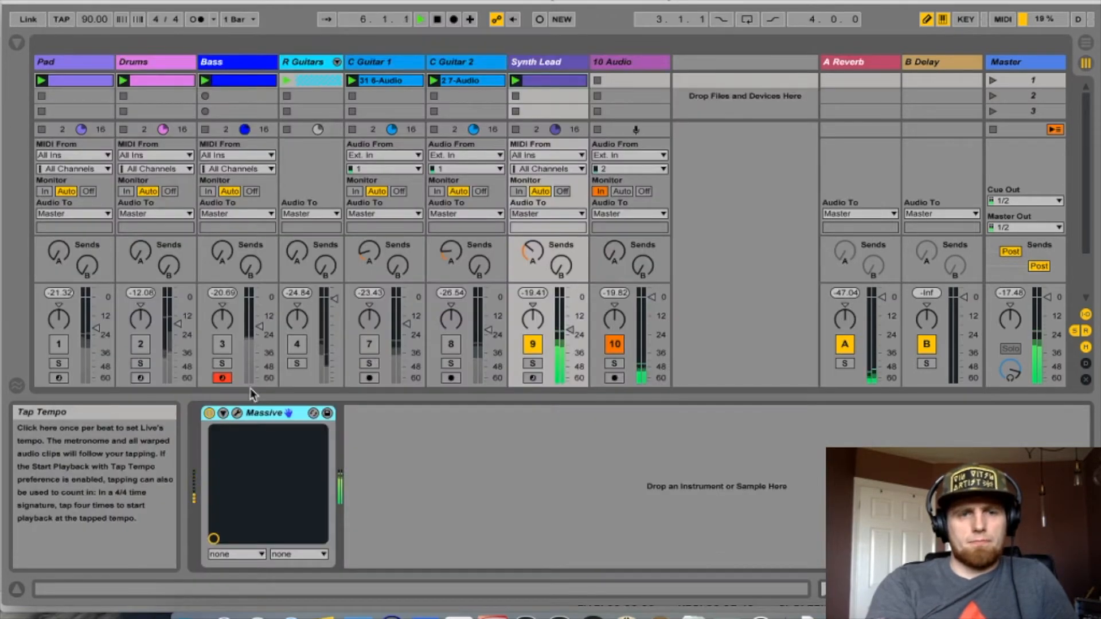
# - Reactivate C Guitar 1, R Guitars, Bass, Drums and Pad so all tracks play
pyautogui.click(533, 344)
pyautogui.click(533, 344)
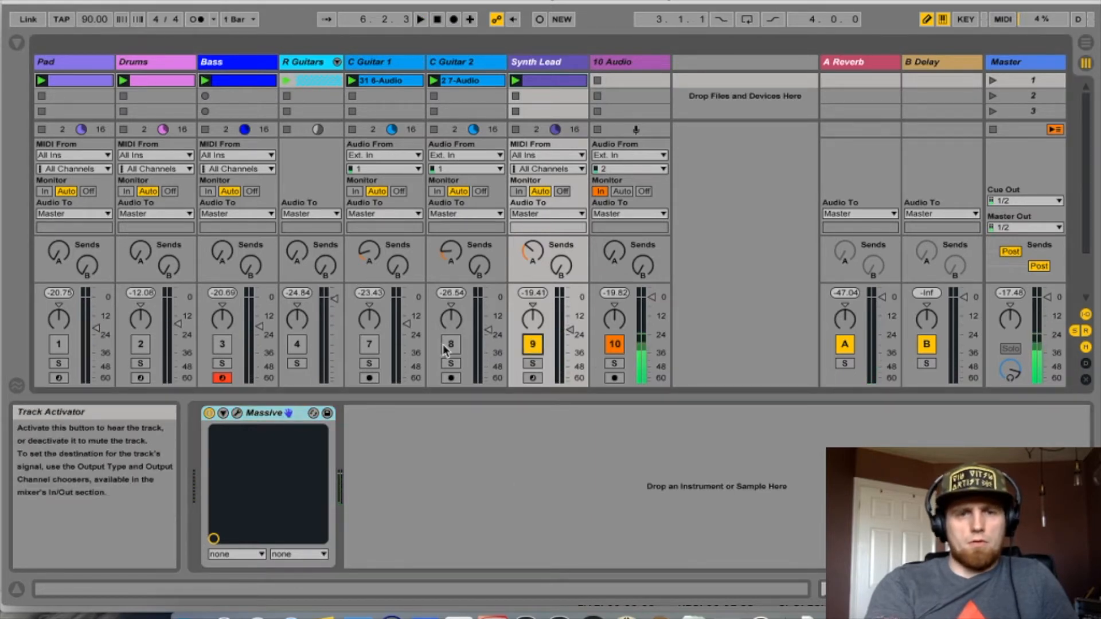
pyautogui.click(369, 344)
pyautogui.click(297, 344)
pyautogui.click(222, 345)
pyautogui.click(141, 344)
pyautogui.click(59, 344)
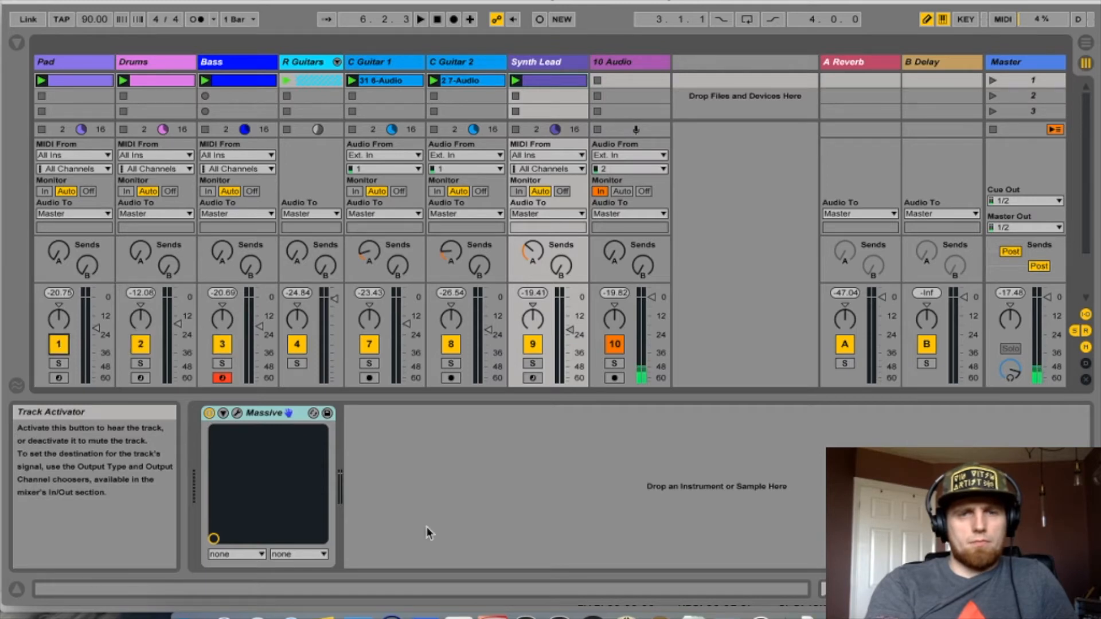
# - Launch scene 1, then relaunch the Pad clip
pyautogui.click(992, 81)
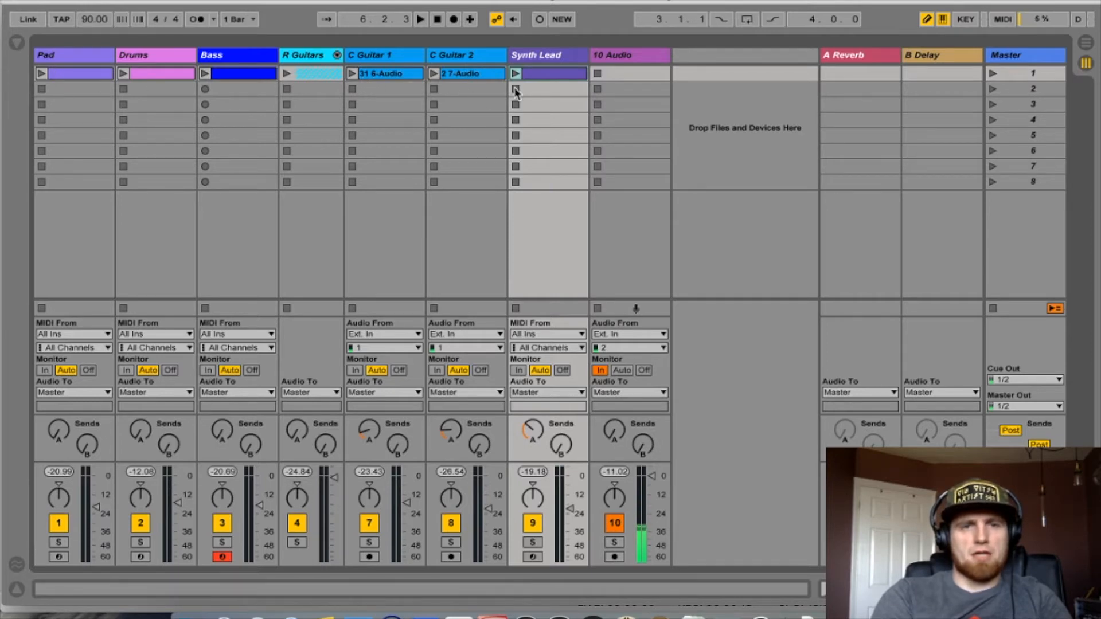
pyautogui.click(41, 72)
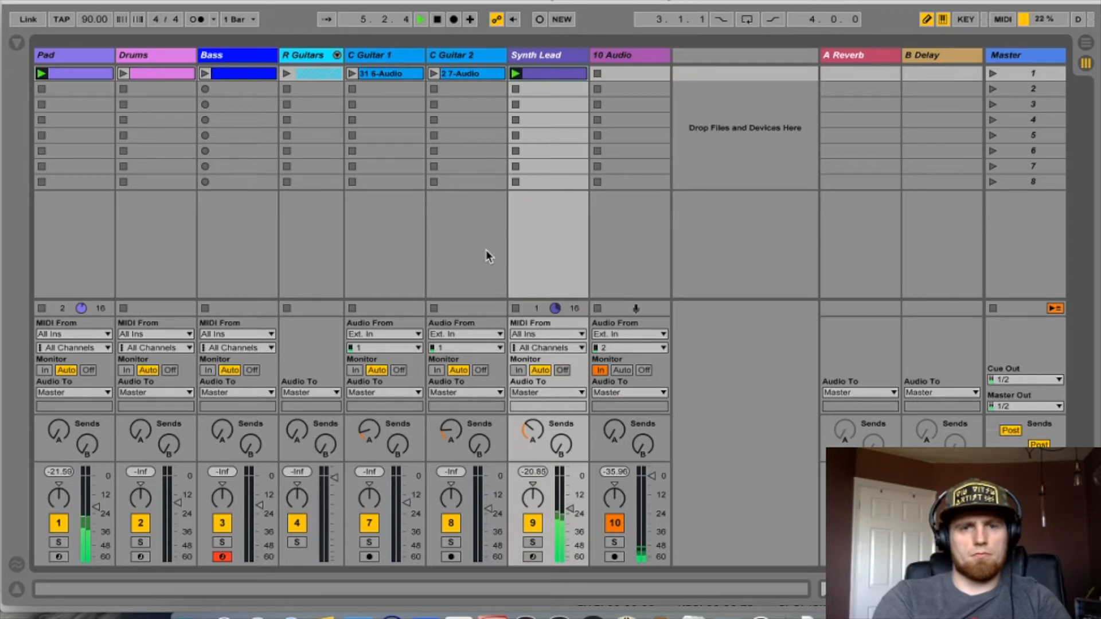
# - Stop the Synth Lead clip, then launch scene 1 to restart the song
pyautogui.click(516, 310)
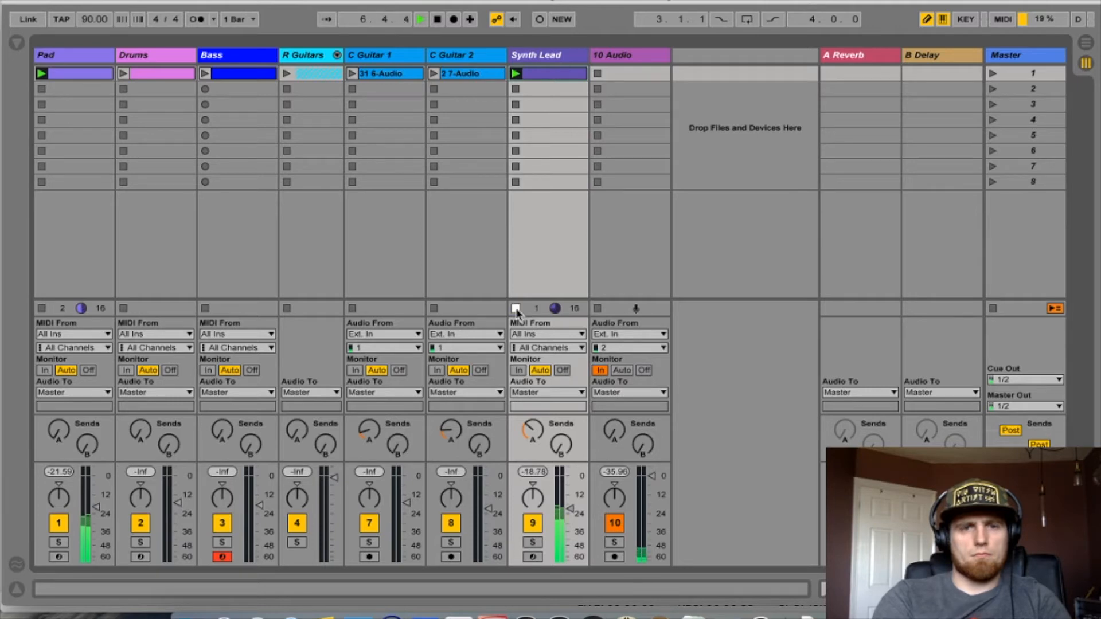
pyautogui.click(354, 86)
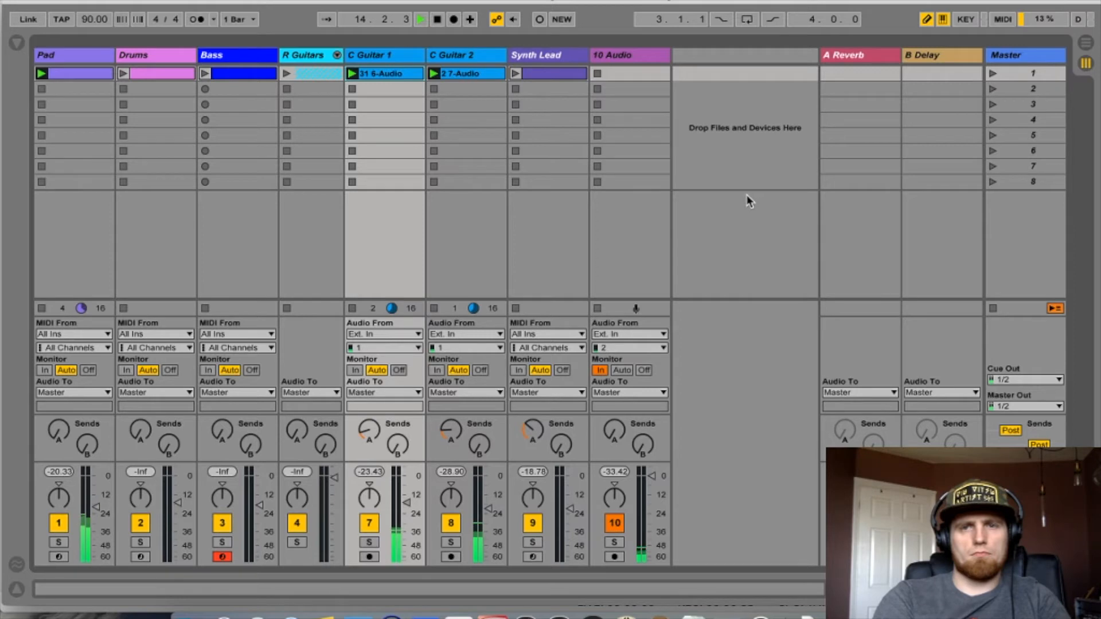
pyautogui.click(992, 74)
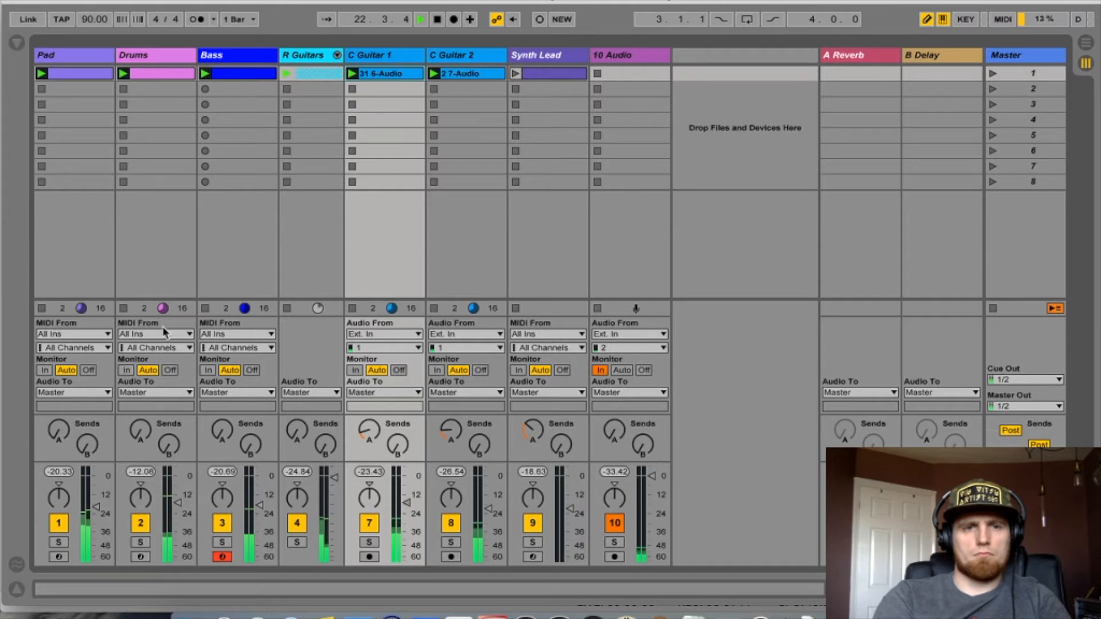
# - Stop the Pad, C Guitar 1 and C Guitar 2 clips one by one, then stop all clips
pyautogui.click(42, 308)
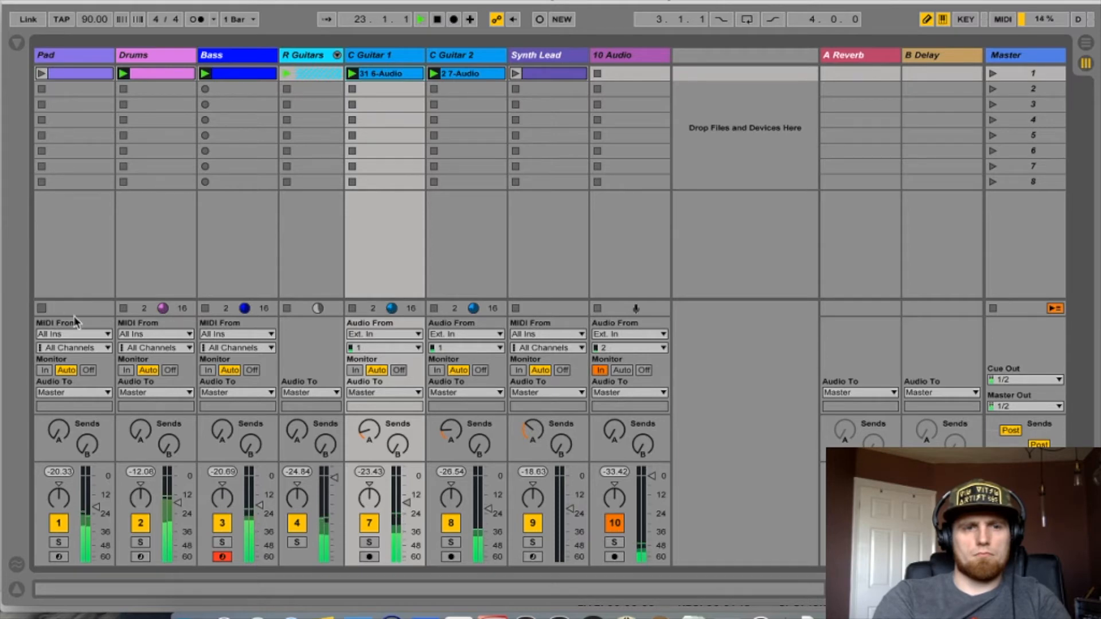
pyautogui.click(352, 308)
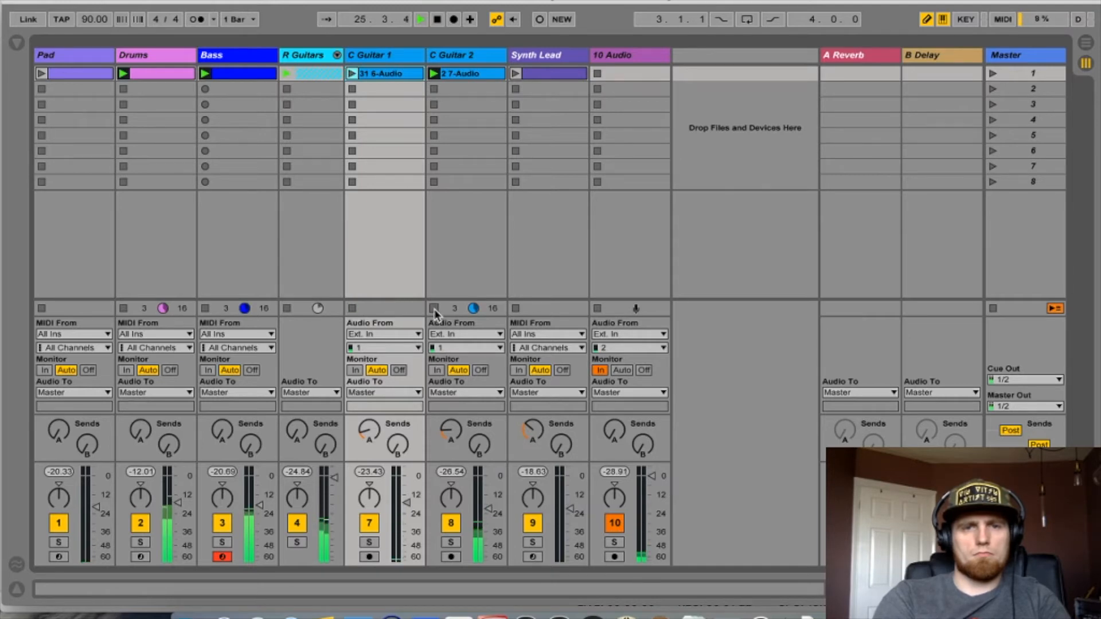
pyautogui.click(435, 308)
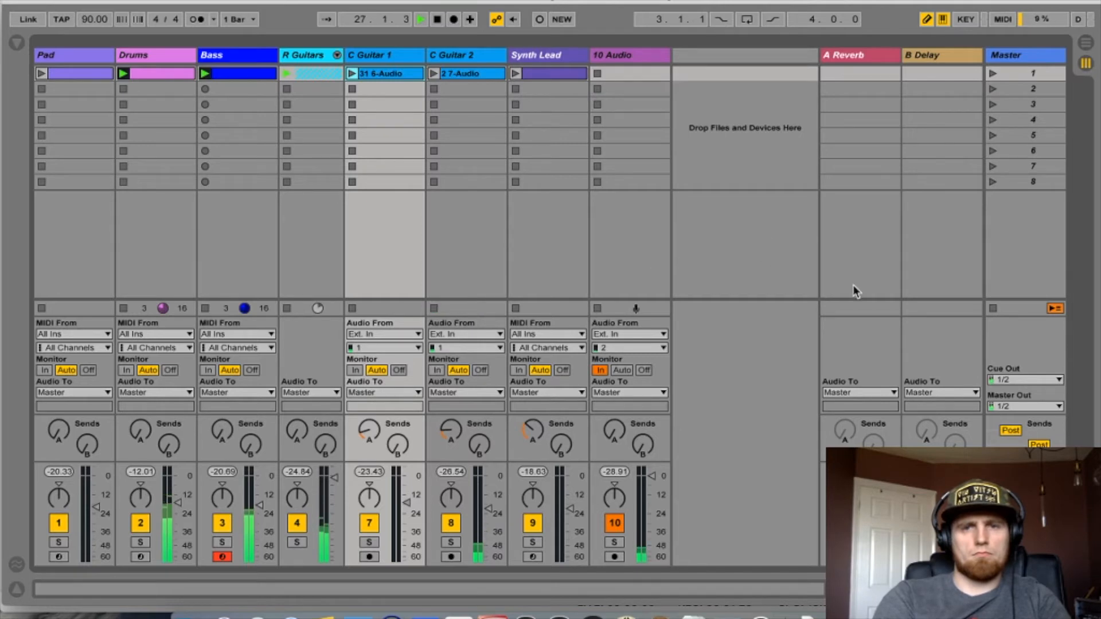
pyautogui.click(993, 309)
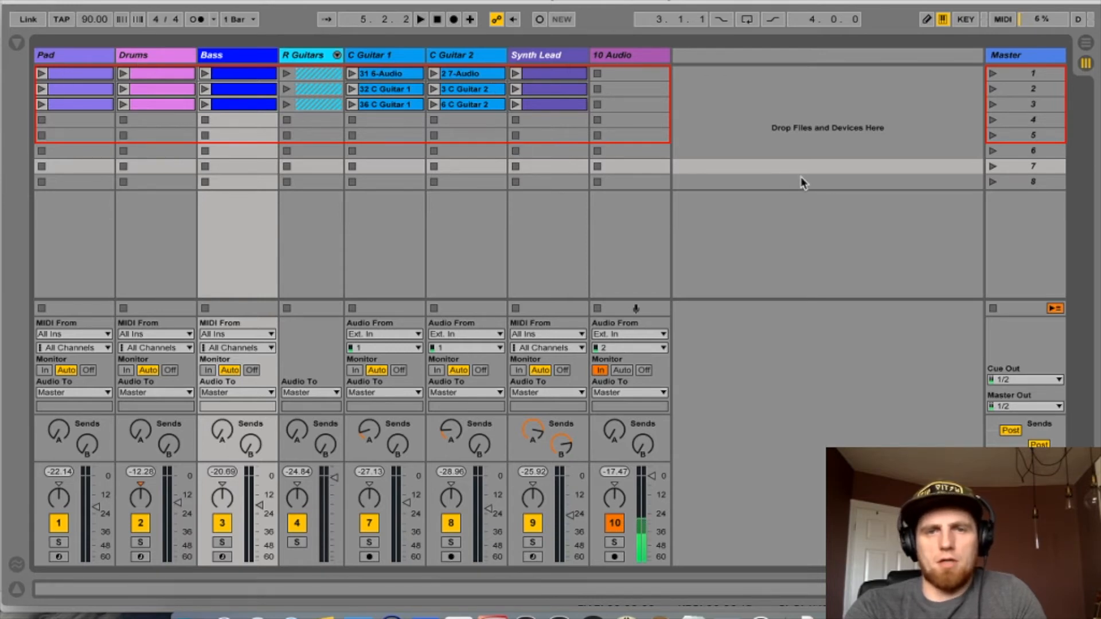
# - Launch scene 1, stop all clips, then launch scenes 2 and 3 in turn and stop all clips
pyautogui.click(994, 73)
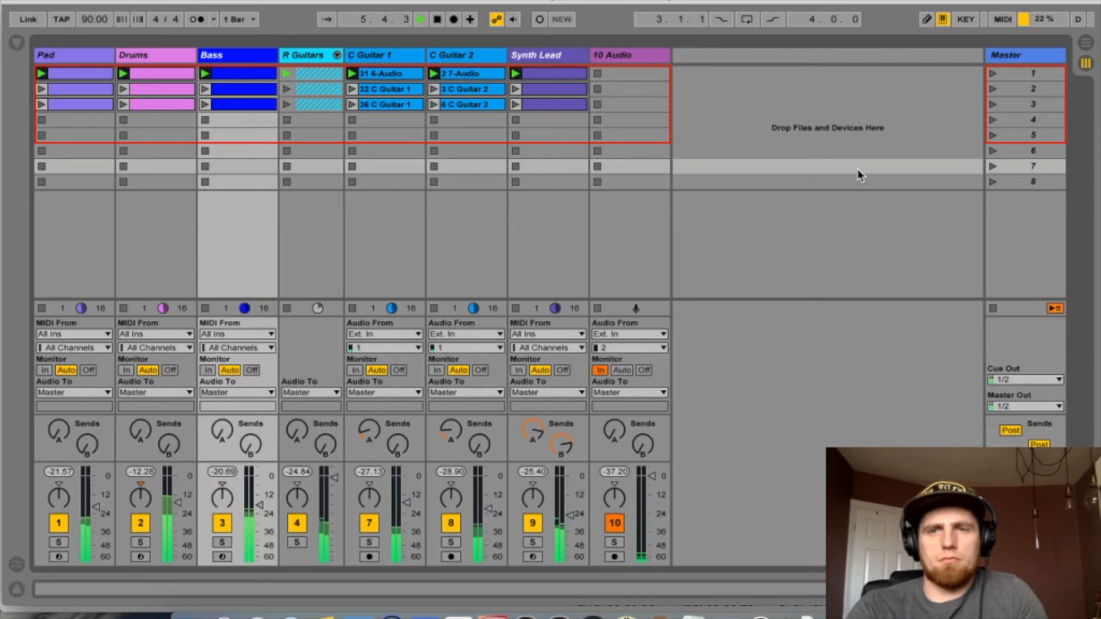
pyautogui.click(994, 308)
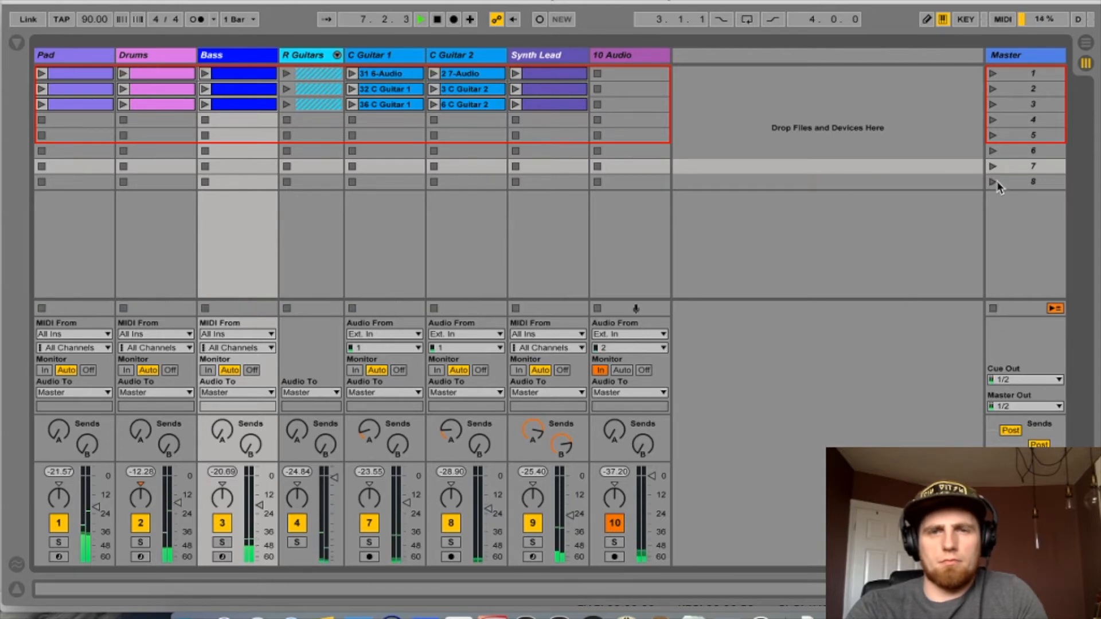
pyautogui.click(993, 88)
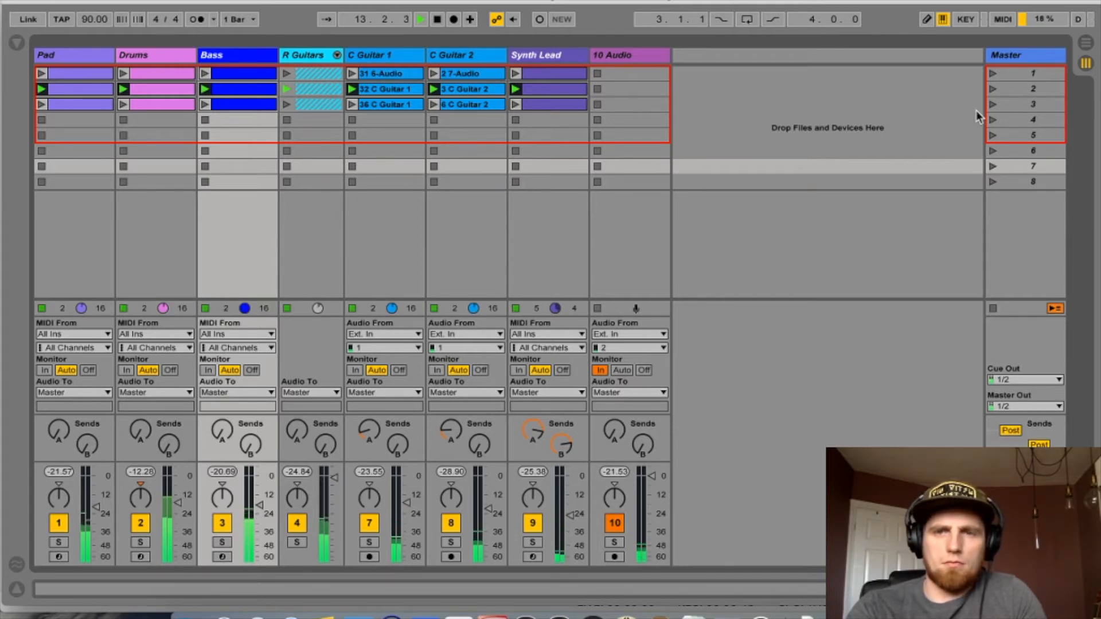
pyautogui.click(992, 105)
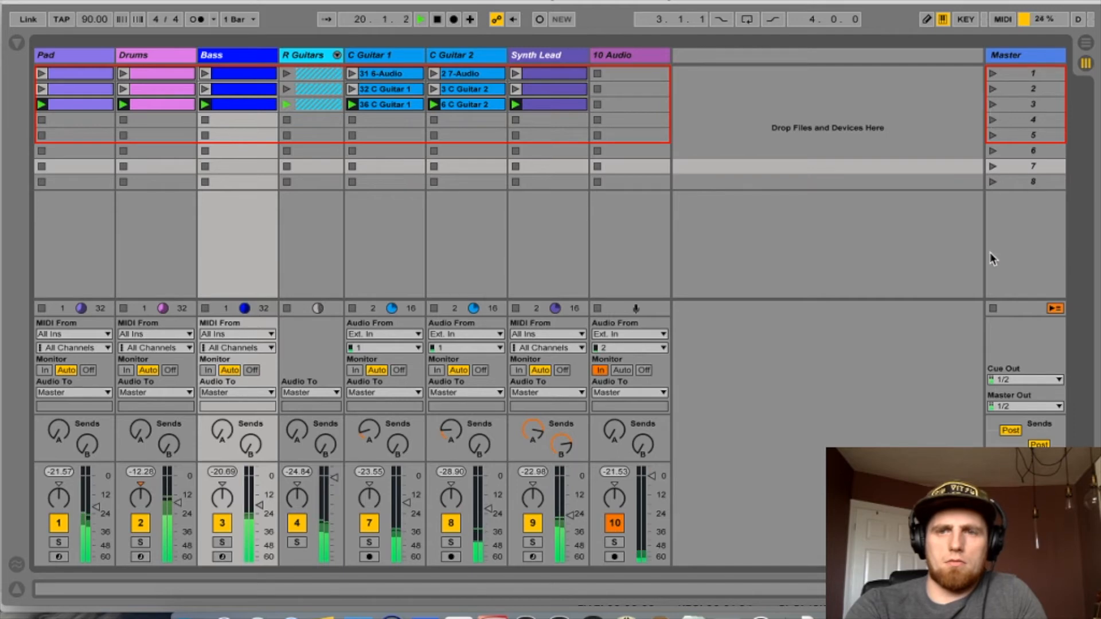
pyautogui.click(993, 308)
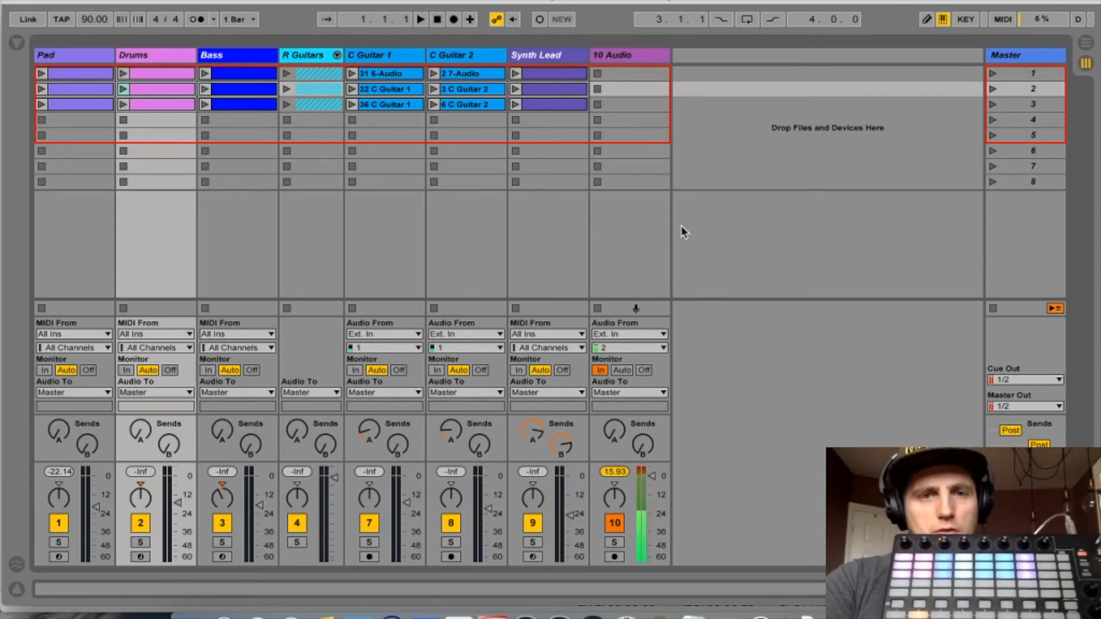
# - Change the colour of the Drums clip in scene 2 to yellow
pyautogui.rightClick(179, 91)
pyautogui.click(213, 361)
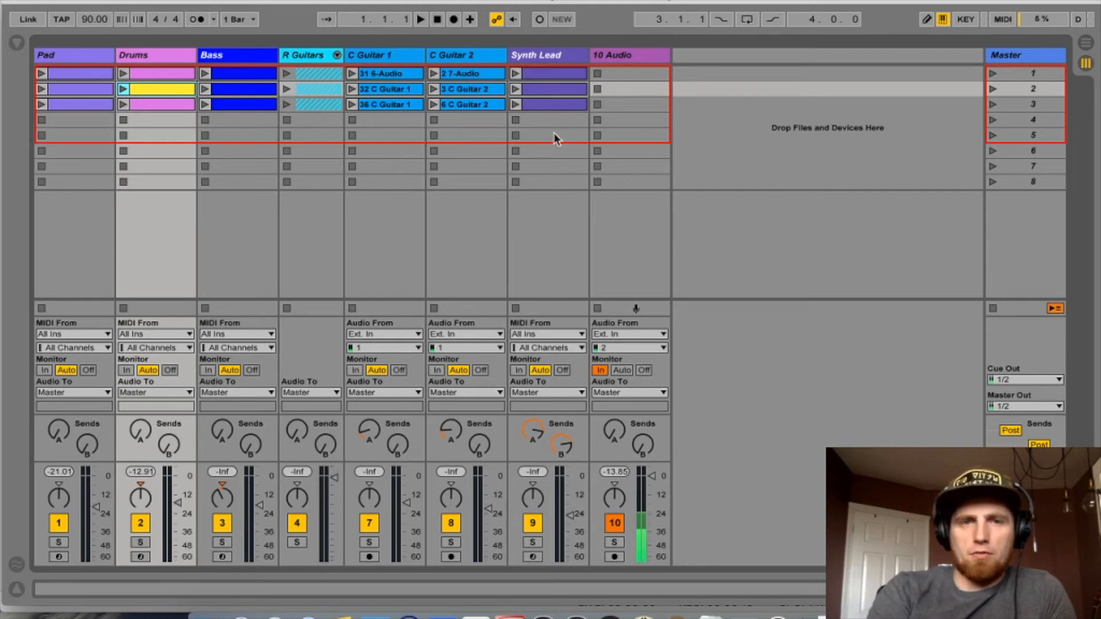
# - Start recording the session performance into the Arrangement, then stop recording
pyautogui.click(454, 19)
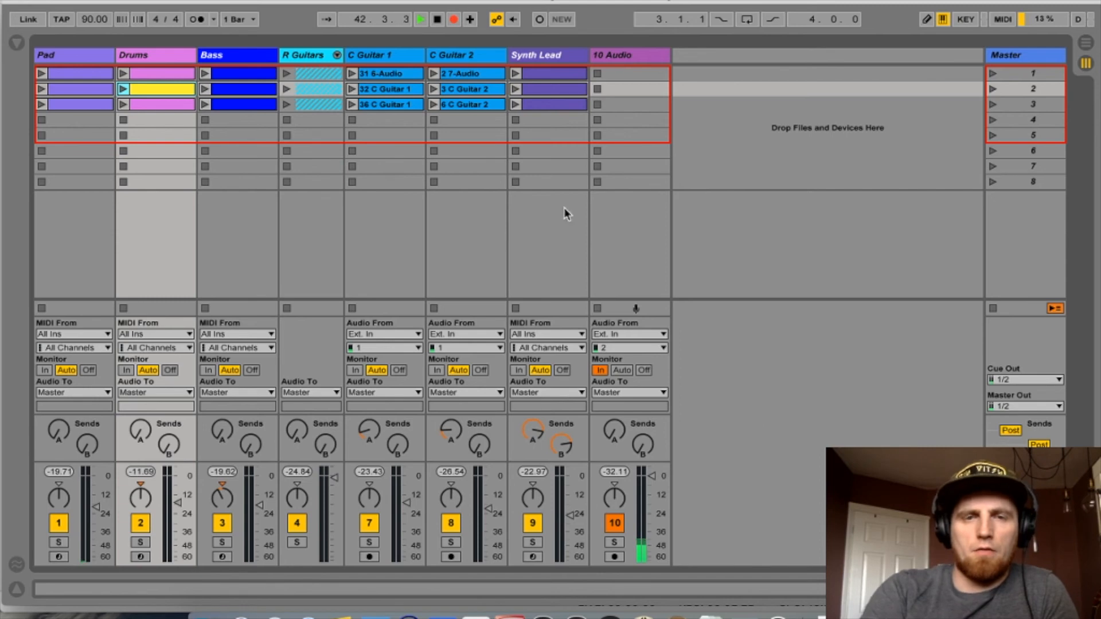
pyautogui.click(438, 20)
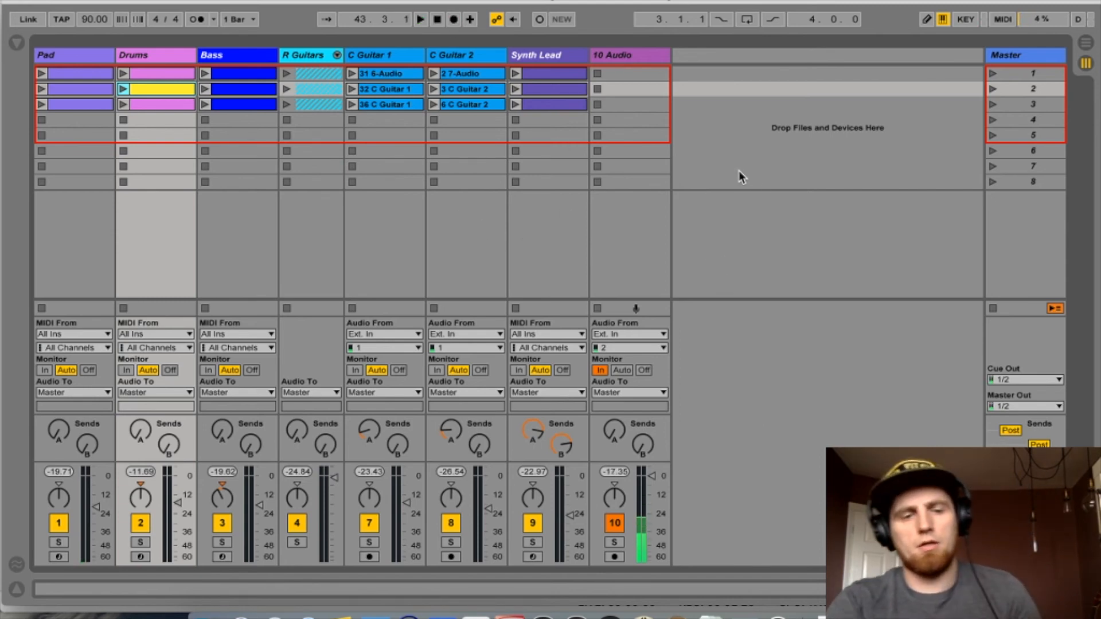
# - Switch to Arrangement view, re-enable arrangement playback, and return to Session view
pyautogui.press('Tab')
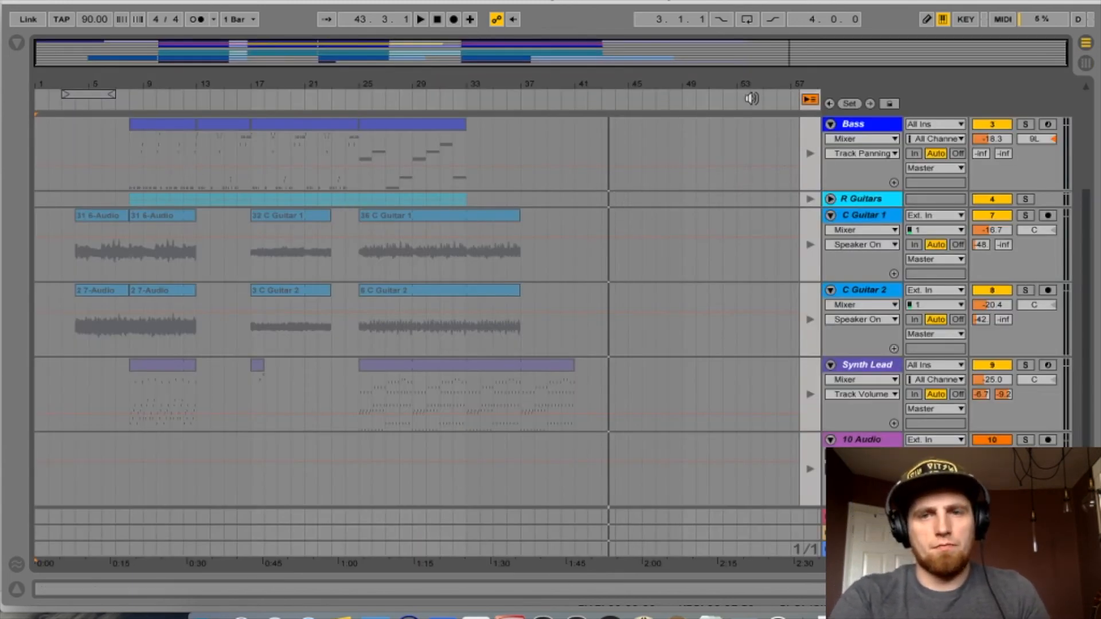
pyautogui.click(809, 101)
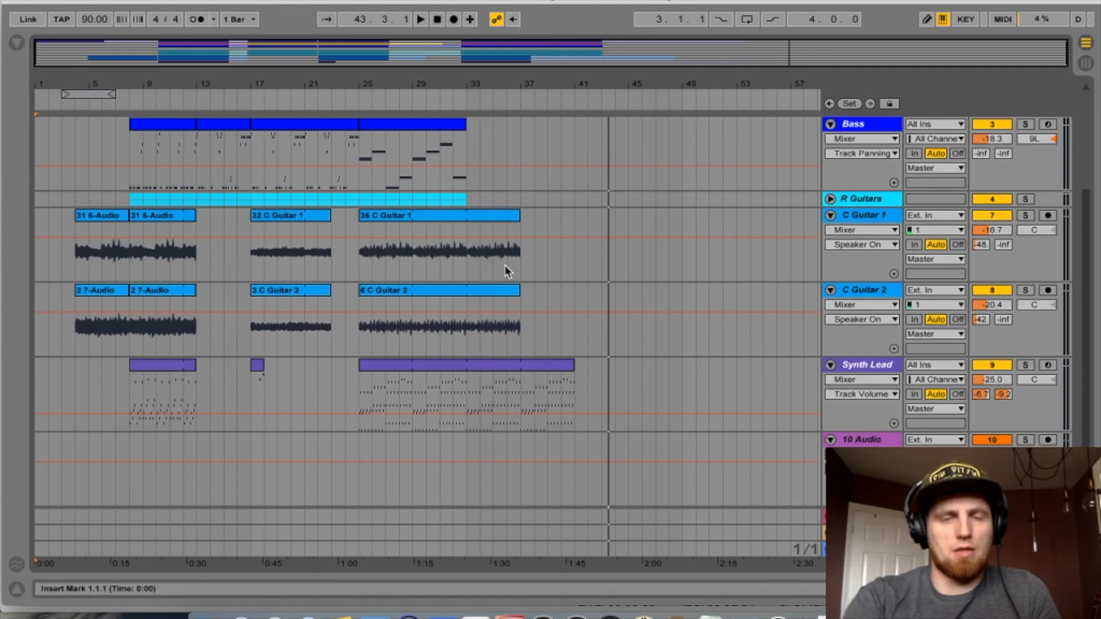
pyautogui.press('Tab')
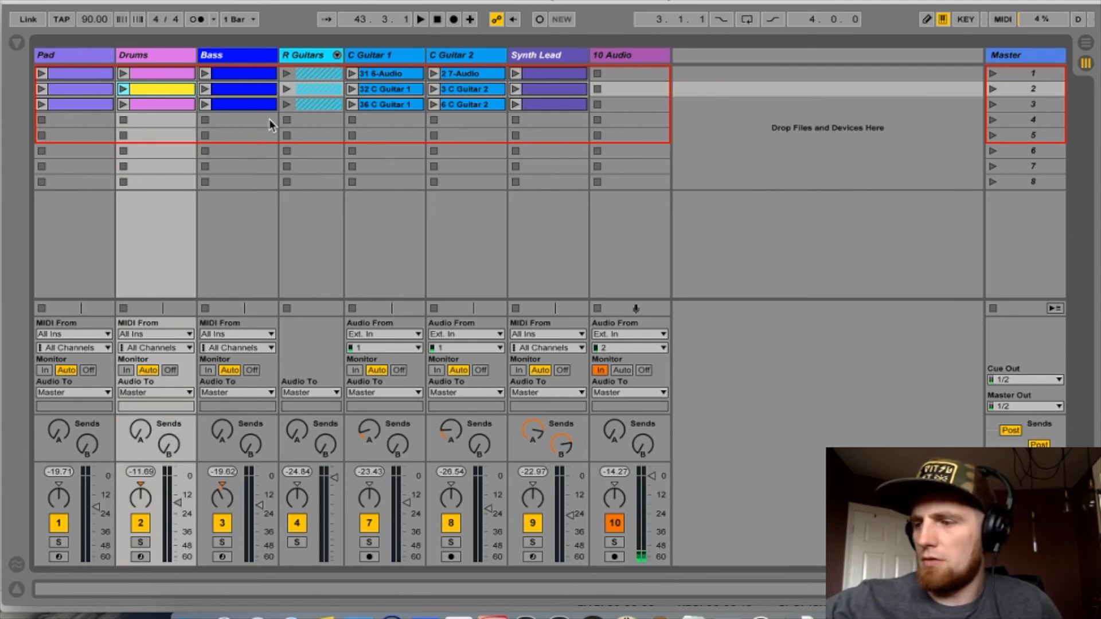
# - Launch the selected scene 2, then stop all clips and stop the transport
pyautogui.press('Return')
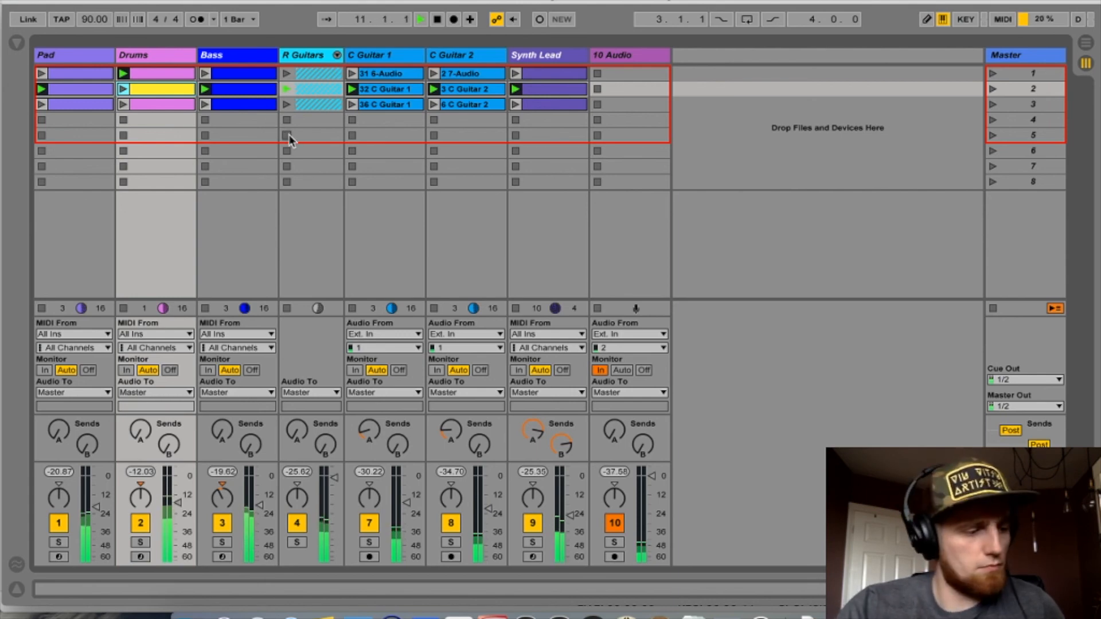
pyautogui.click(993, 309)
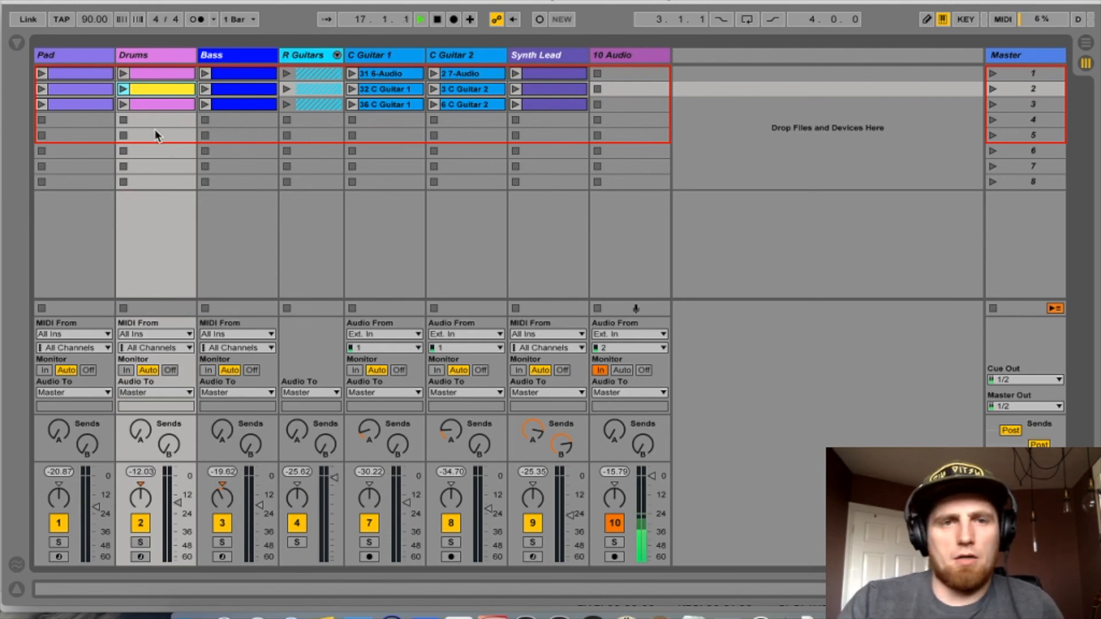
pyautogui.press('space')
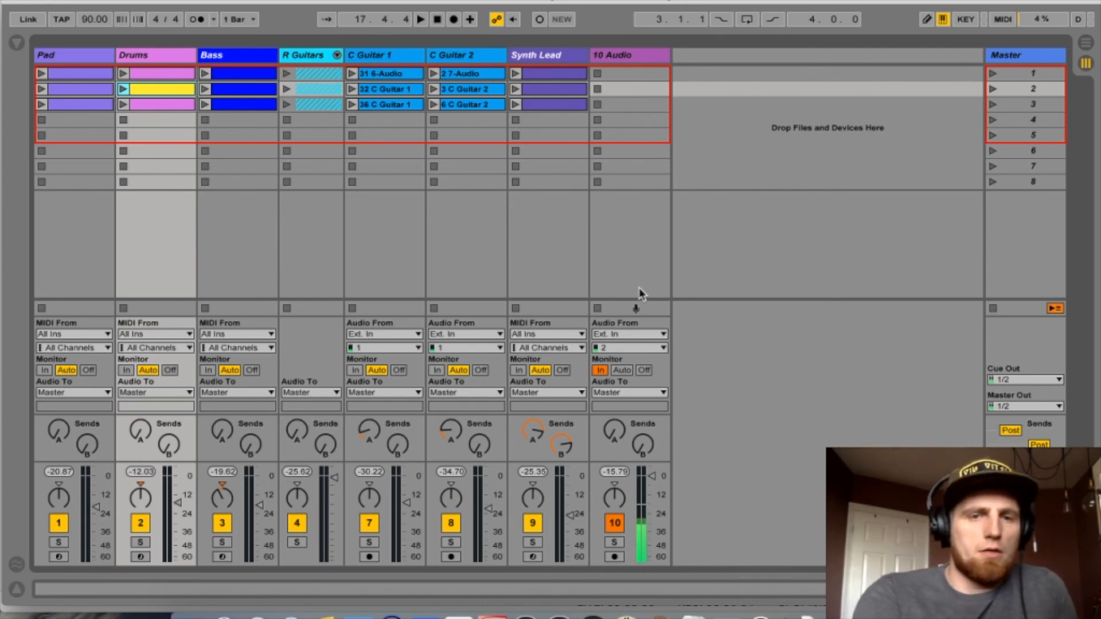
# - Switch to Arrangement view and re-enable arrangement playback of the recorded clips
pyautogui.press('Tab')
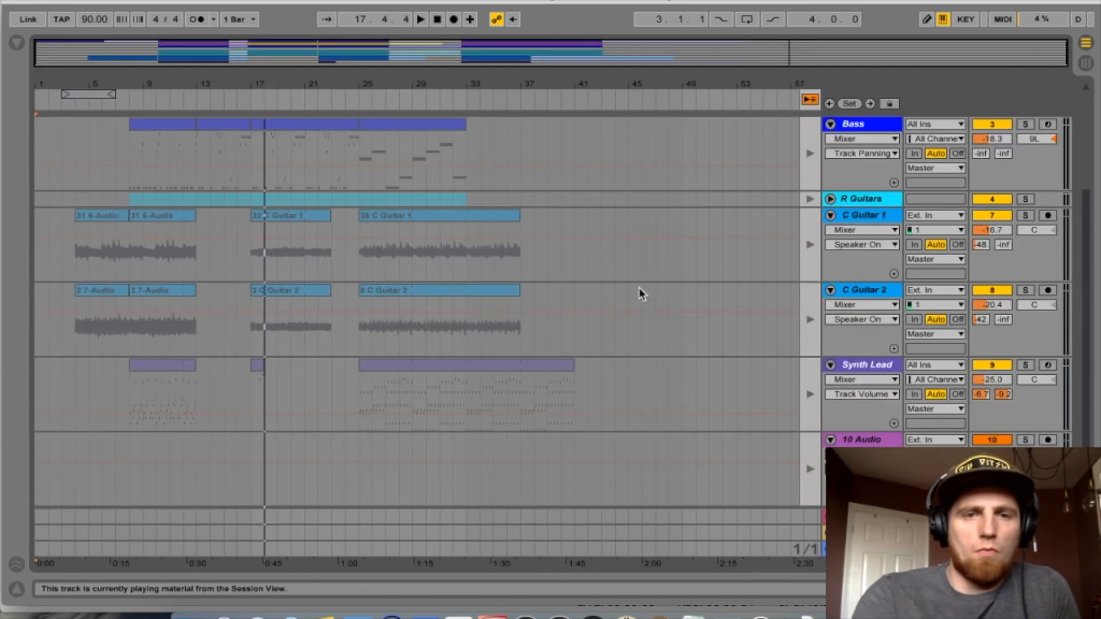
pyautogui.click(810, 99)
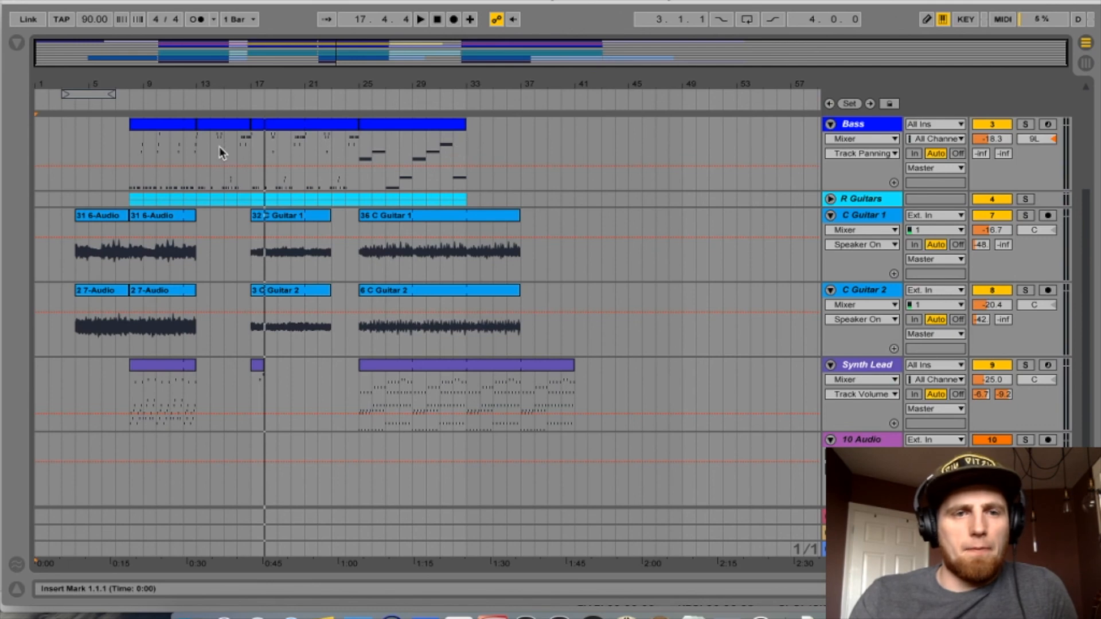